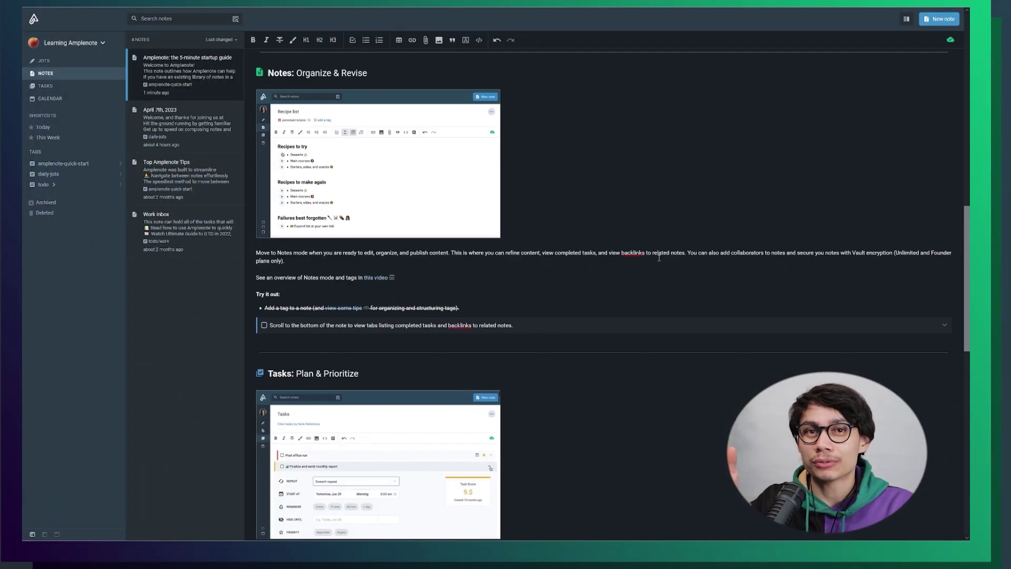
Scroll down the 5-minute startup guide note to its Calendar: Schedule & Complete section
scroll(659, 258, "down", 6)
scroll(659, 258, "down", 4)
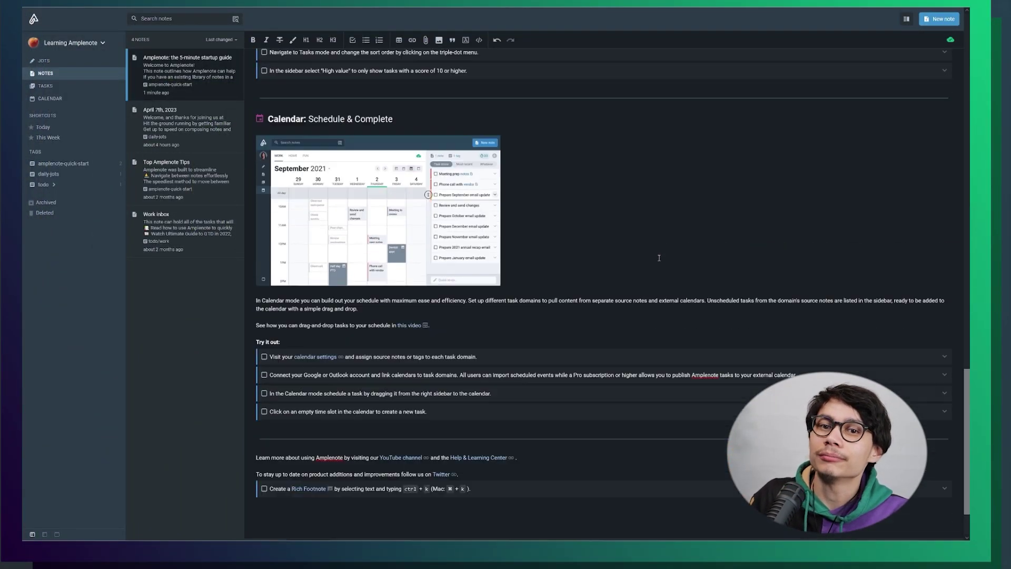
Switch to the daily jots and locate the April 11th entry
left_click(47, 61)
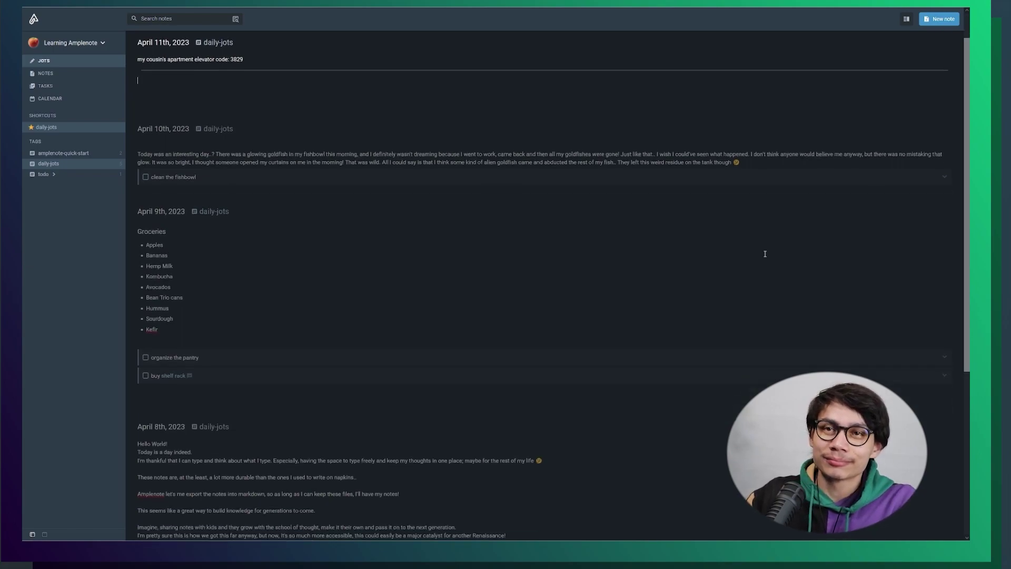
scroll(765, 253, "down", 5)
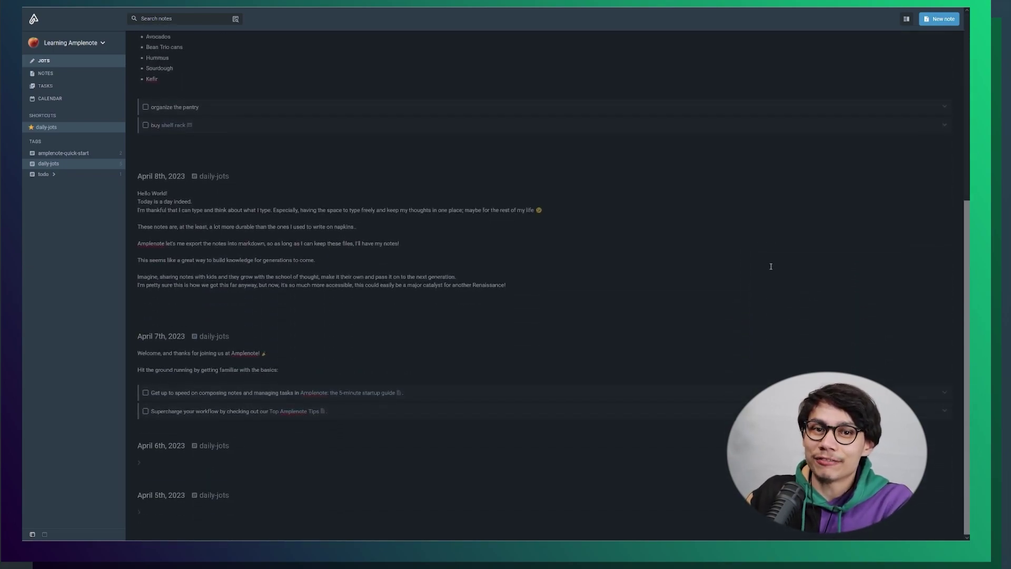
scroll(737, 282, "up", 6)
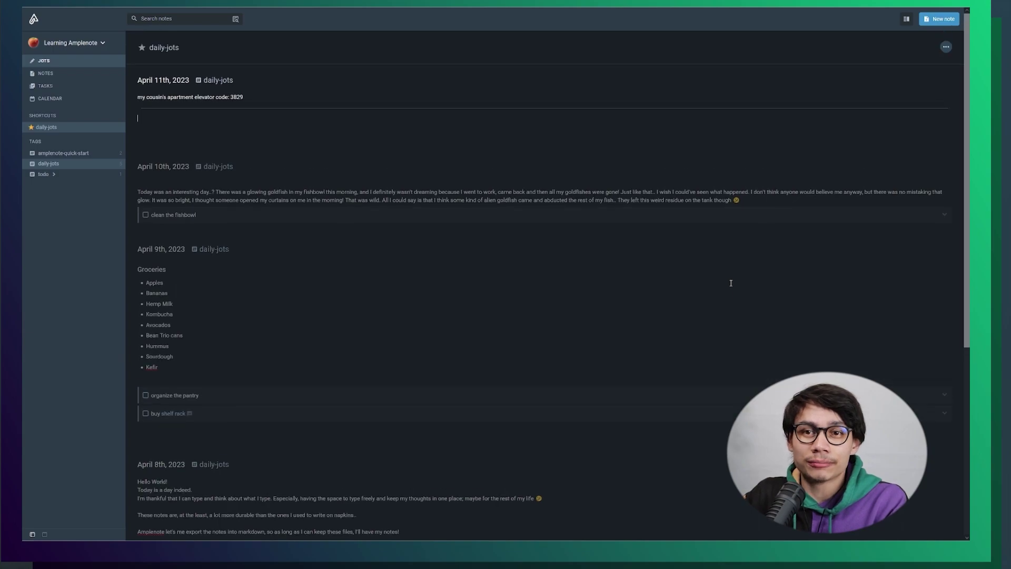
Extract the April 11th elevator-code line into a new note named 'elevator code'
left_click_drag(257, 97, 141, 100)
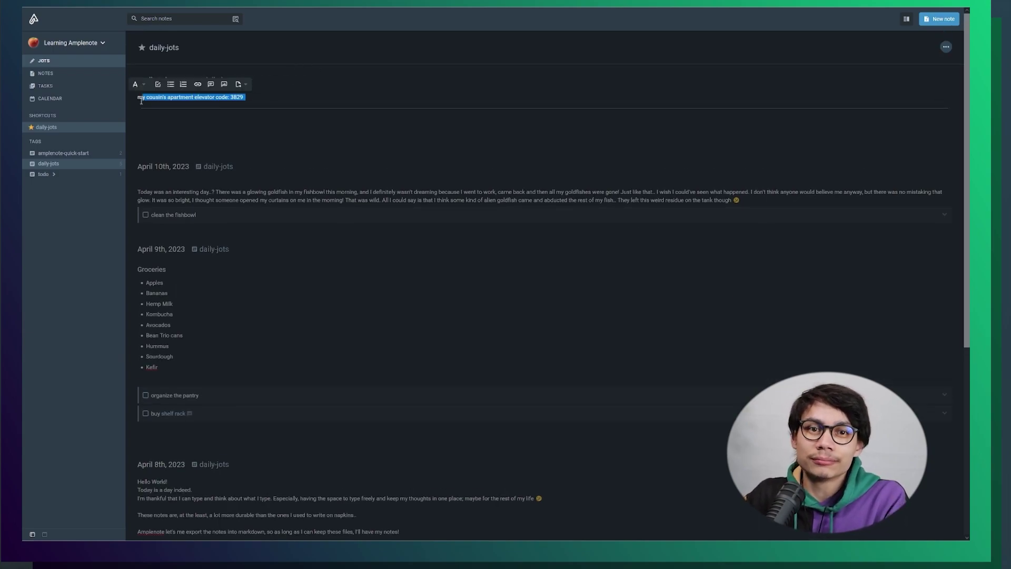
left_click(244, 85)
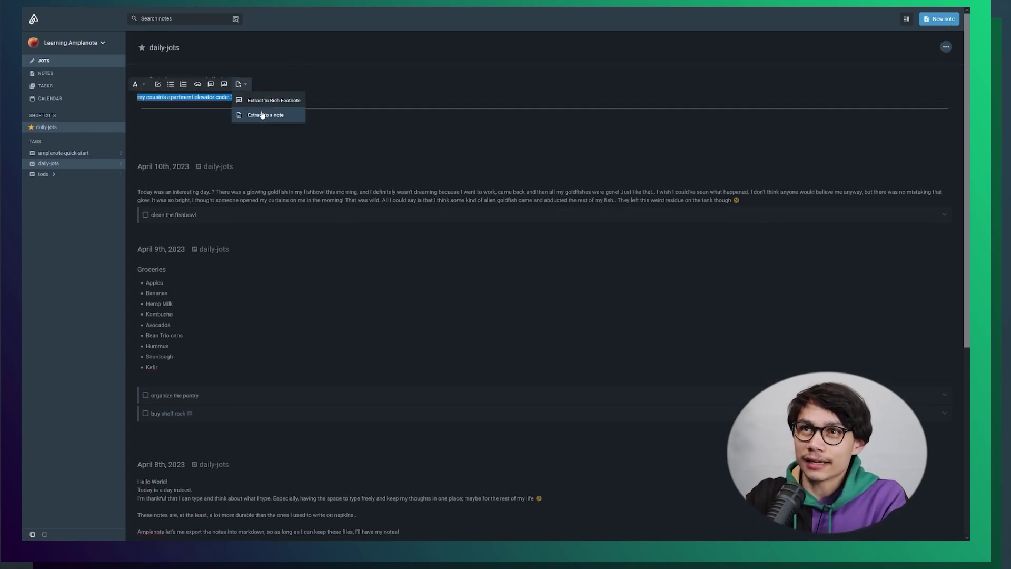
left_click(292, 116)
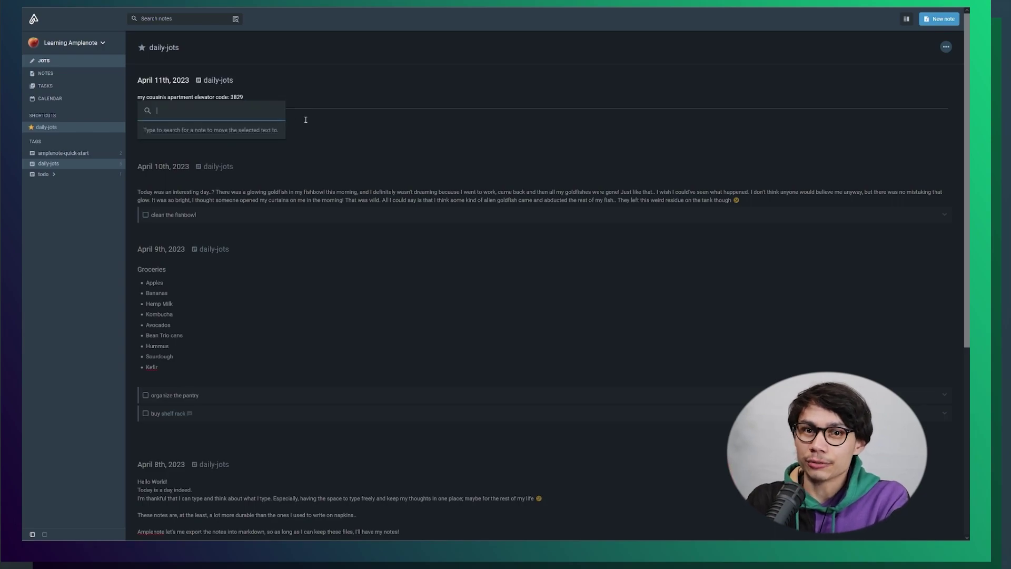
type("elevator code")
key("Return")
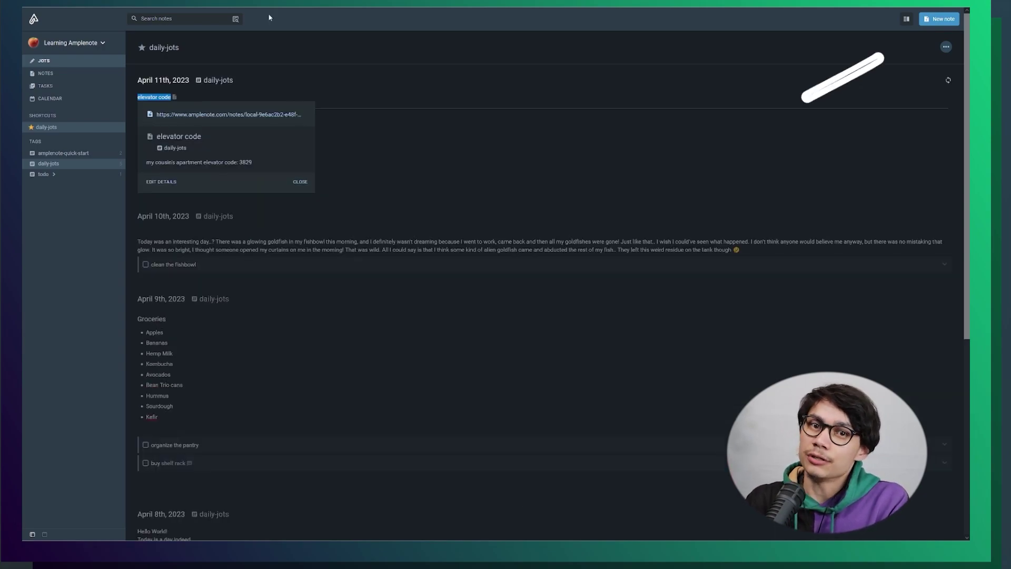
left_click(541, 183)
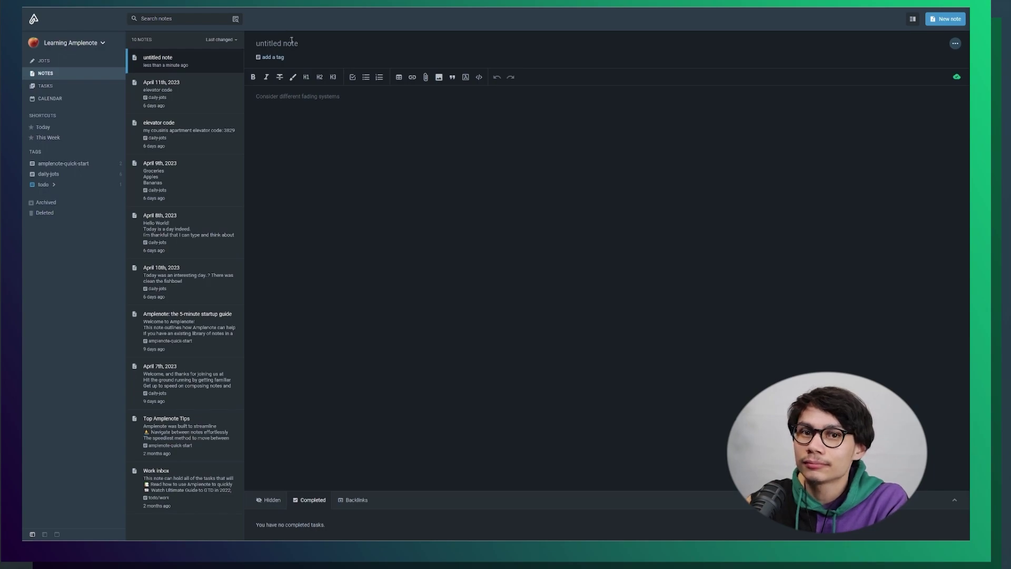
Title the new note 'Hello World!' and tag it create and todo
type("Hello World!")
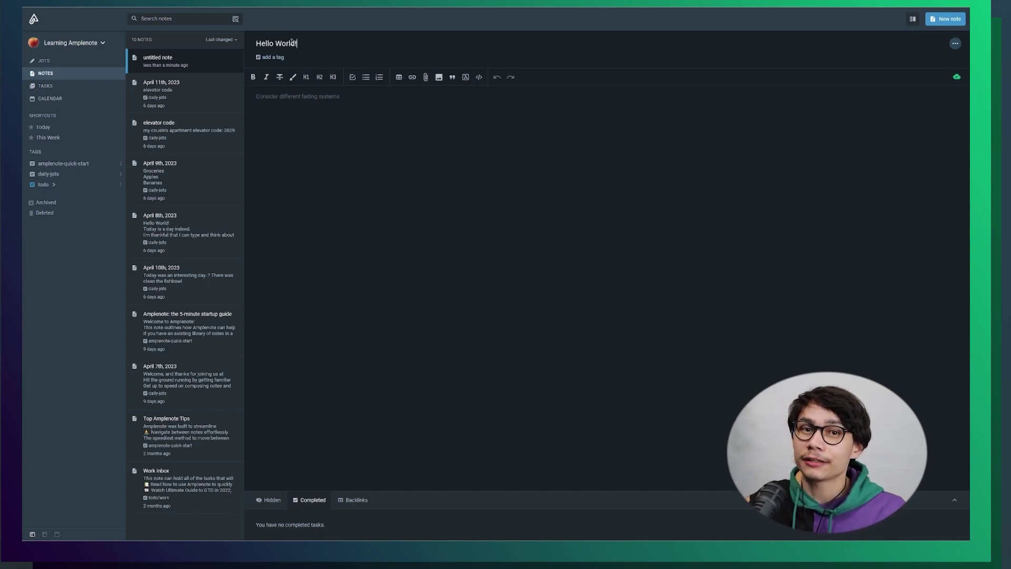
key("Tab")
type("create")
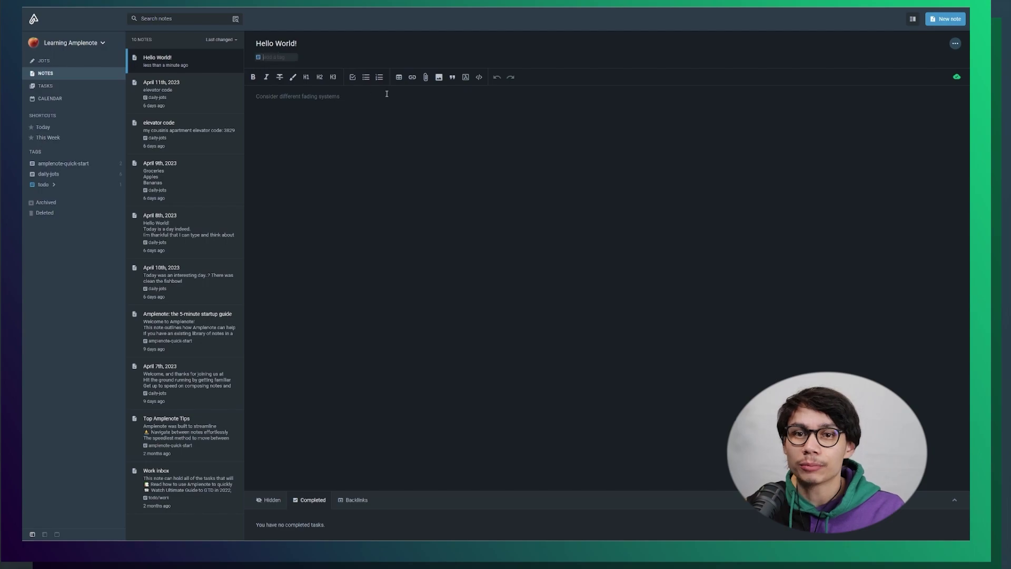
key("Return")
type("todo")
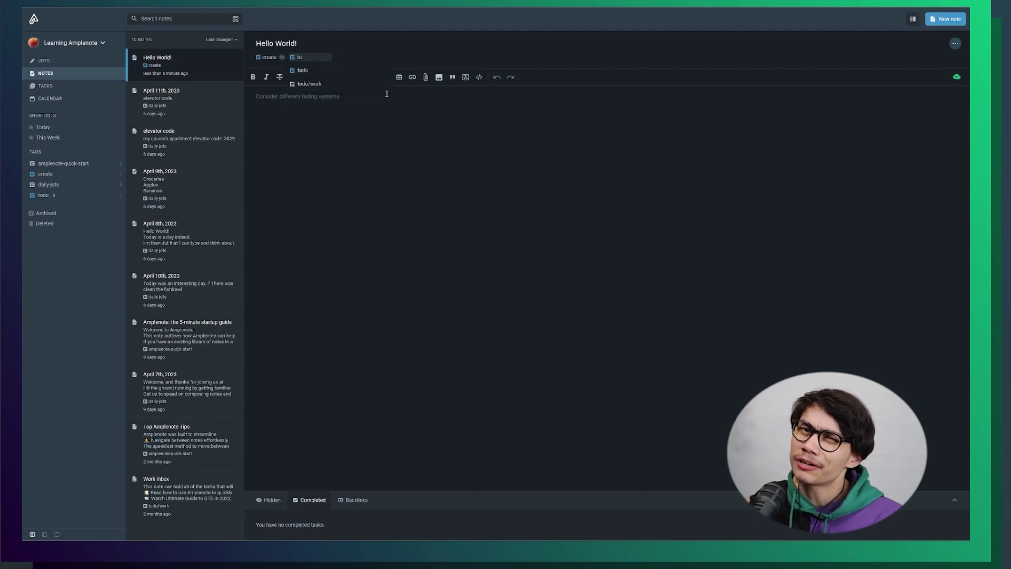
key("Return")
key("Tab")
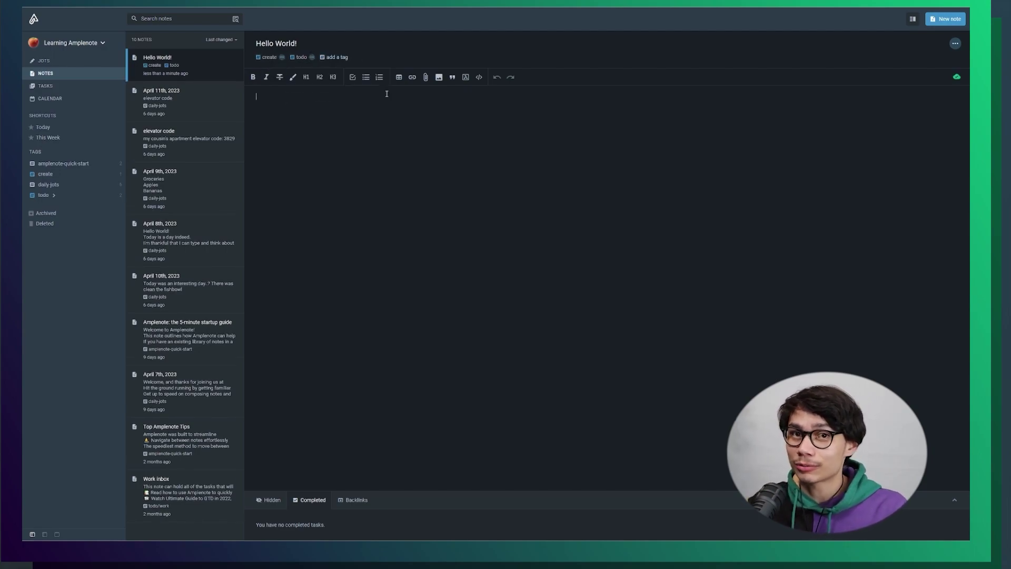
Filter notes by the create tag, then by todo, and return to the note body
left_click(267, 58)
left_click(298, 58)
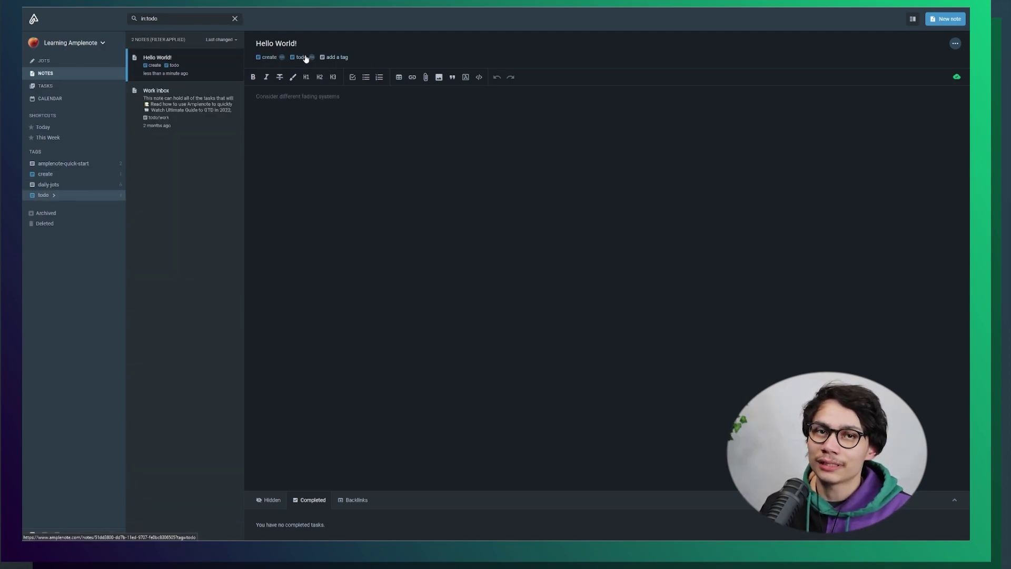
left_click(328, 129)
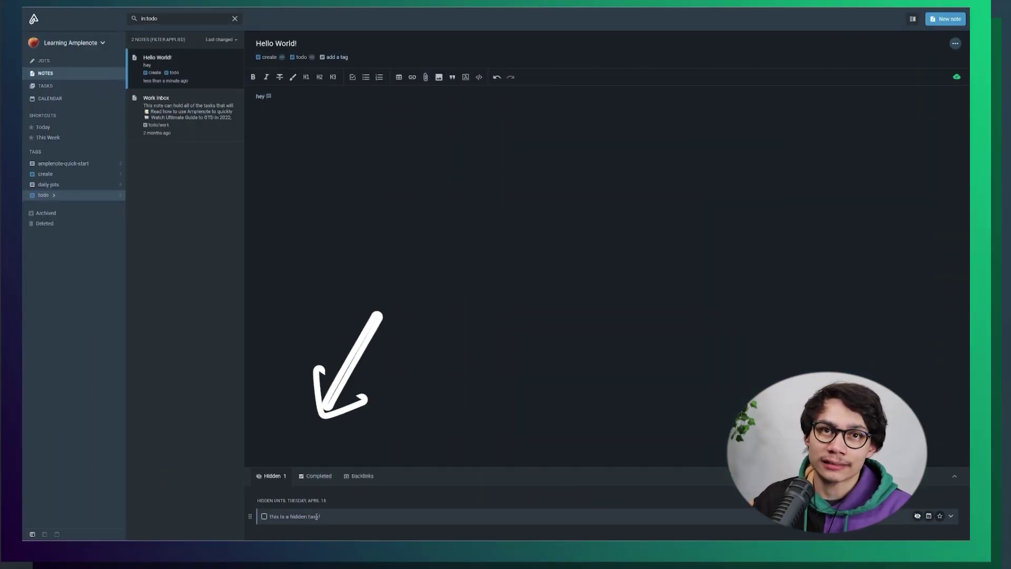
Check Hello World!'s completed tasks, backlinks and references in other notes
left_click(311, 476)
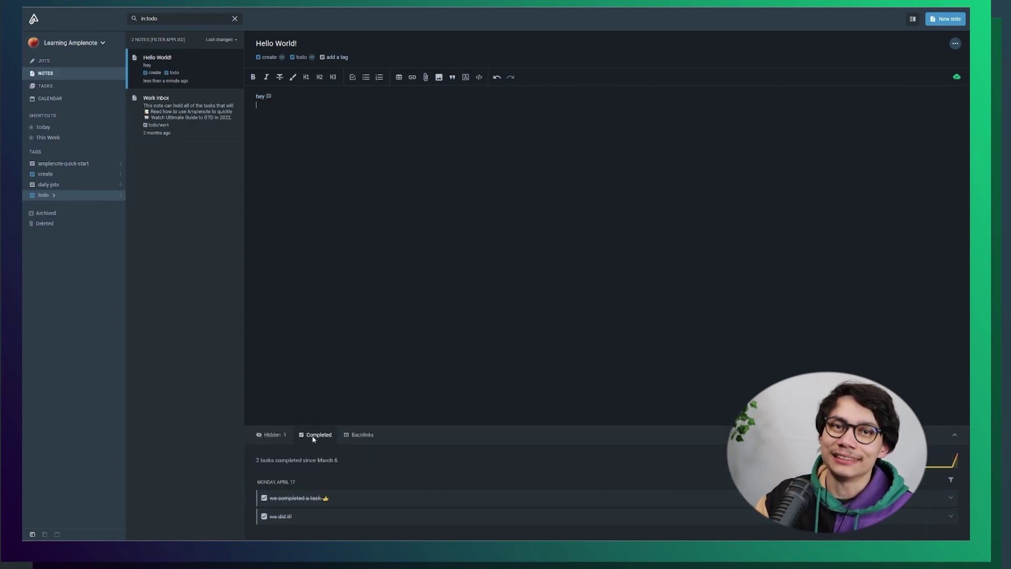
left_click(356, 434)
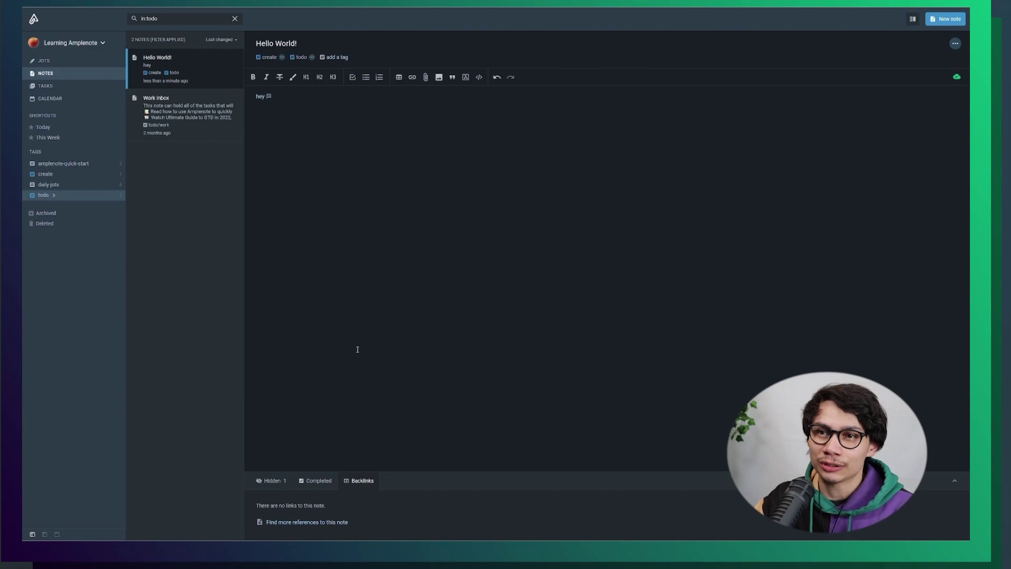
left_click(353, 522)
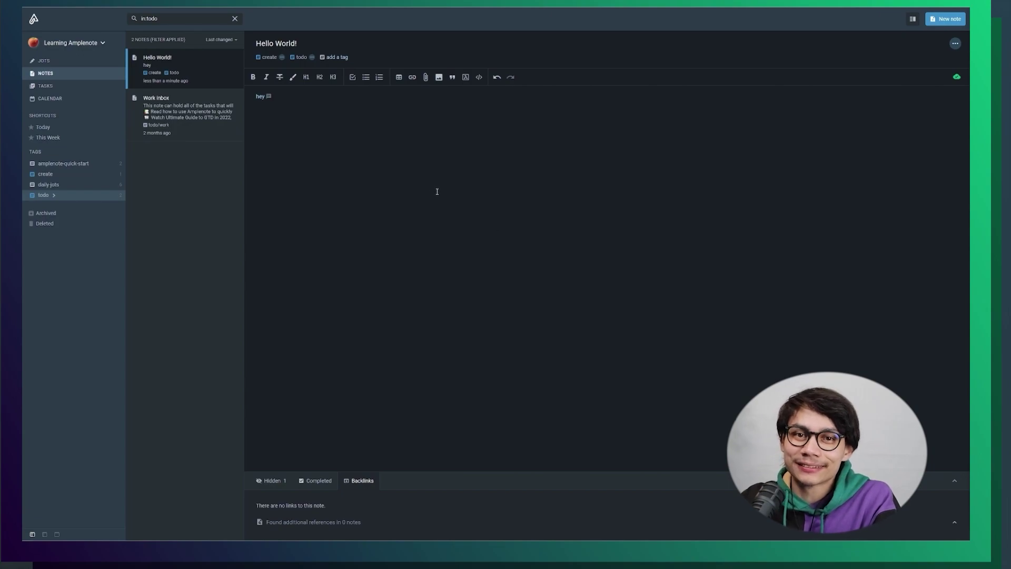
left_click(952, 20)
type("@")
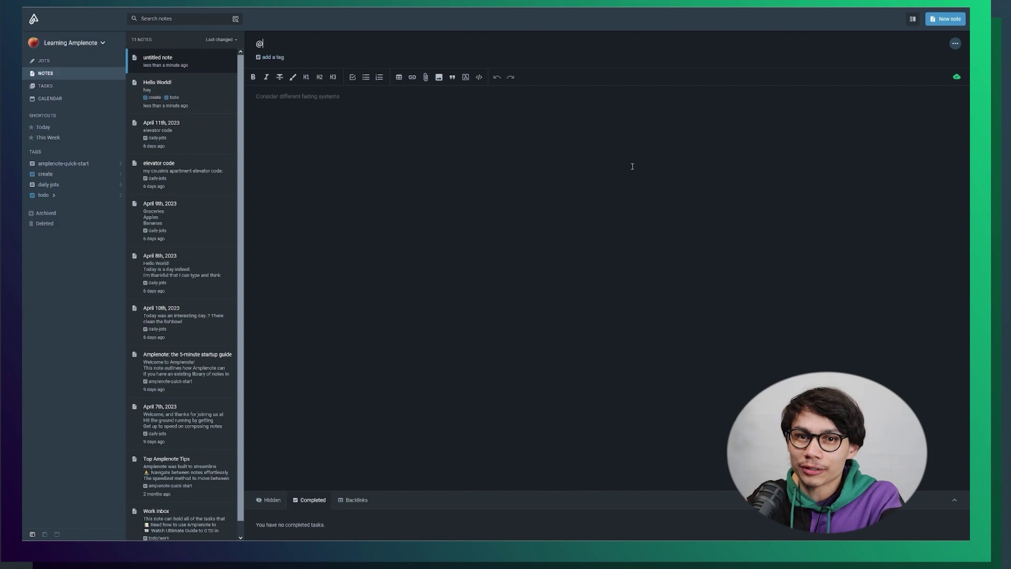
type("create")
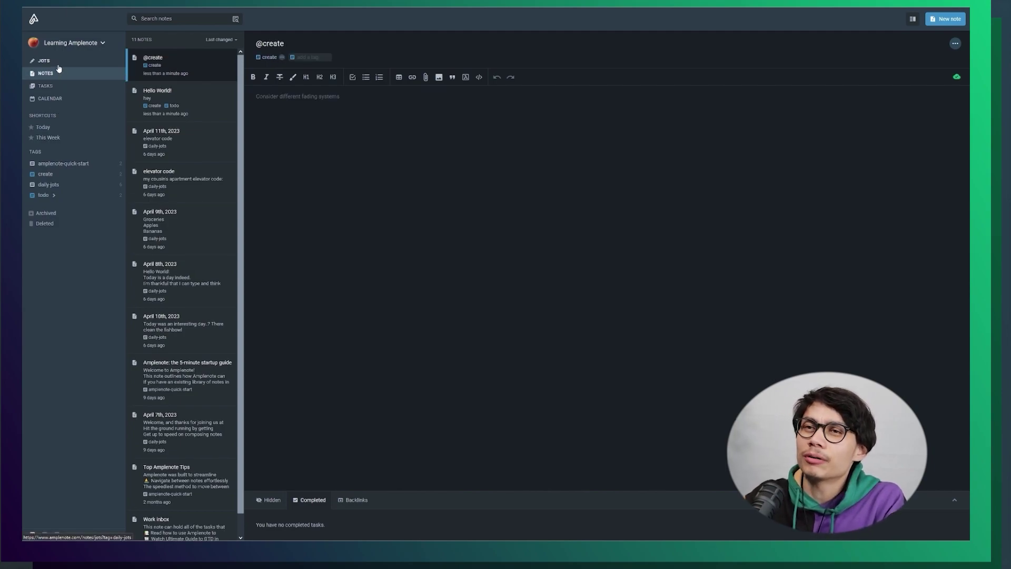
left_click(58, 63)
Write the multi-paragraph sunglasses story in the April 17th jot, ending 'The End.'
type("A couple of pals are walking down the street under the")
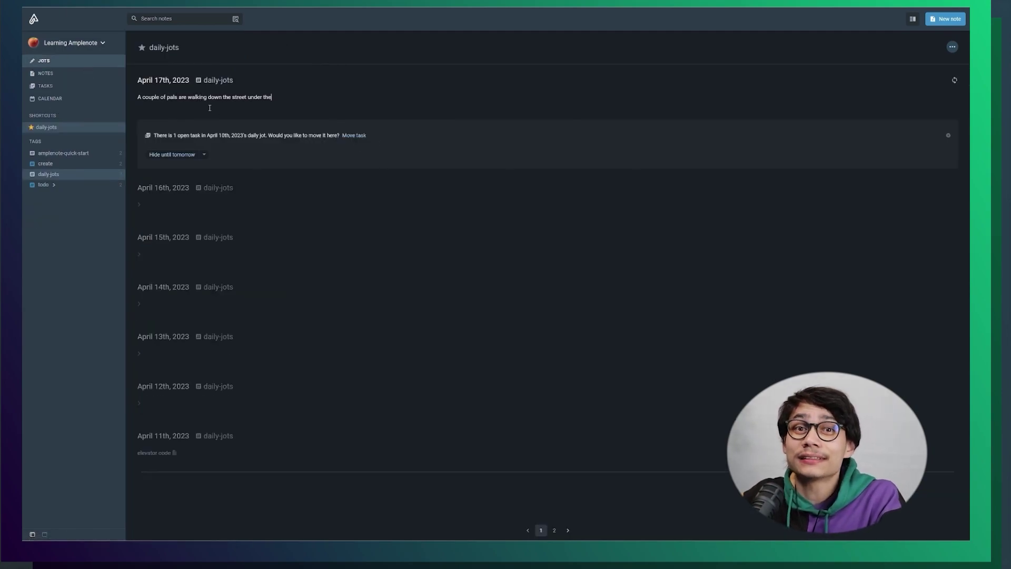
type(" beaming hot sun.")
key("Return")
type("\"Its too bright, man.. I need some shade...\"")
key("Return")
type("They notice a store")
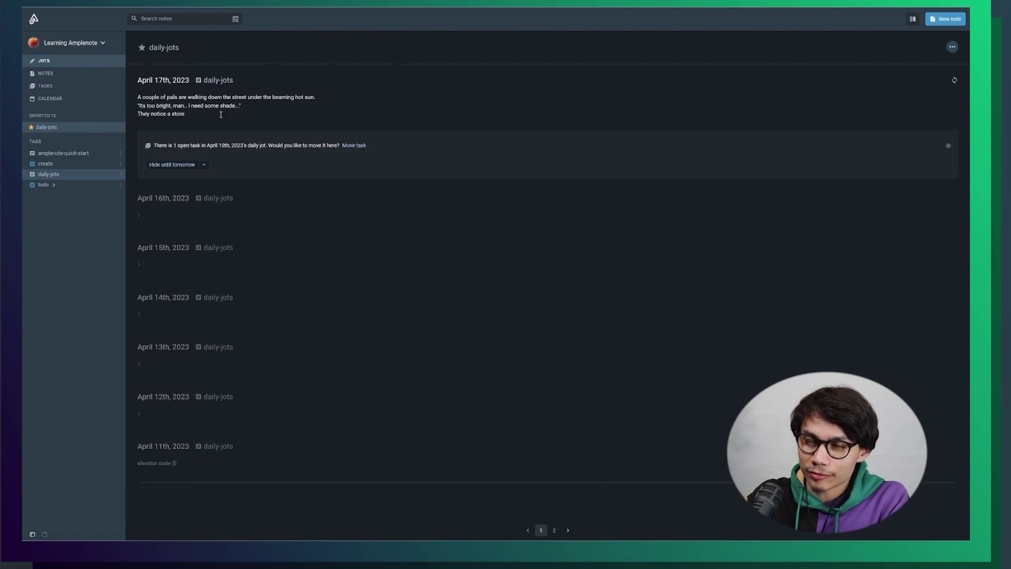
type(" across the street and go to check it out.")
key("Return")
type("Upon crossing the street, they see an old friend walking their dog and immediately catch up with them.")
key("Return")
key("Return")
type("After walking a few blocks, the relentless hot sun continues to burn")
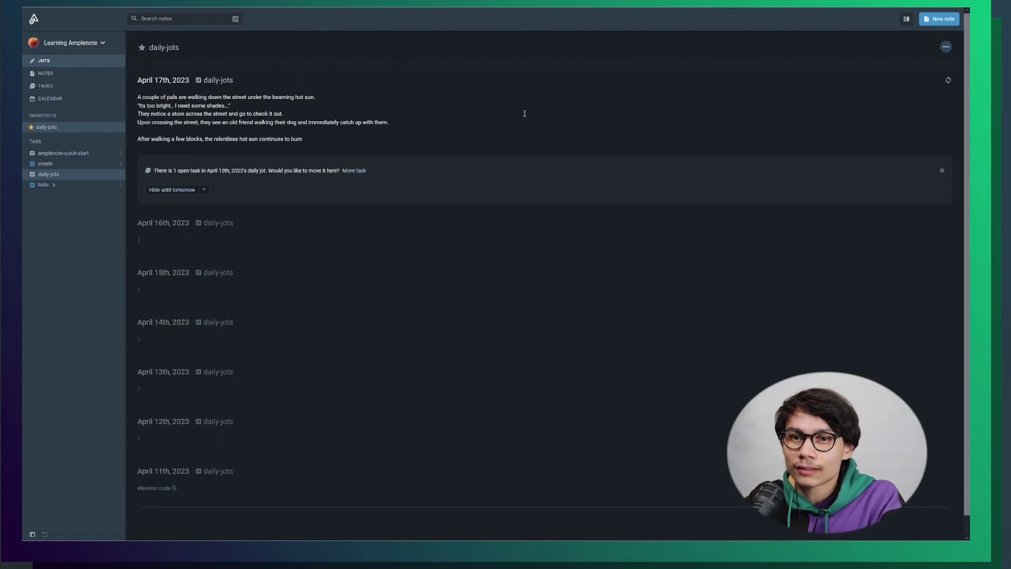
type(" and they remember the sunglasses.")
key("Return")
type("Right as they were about to part ways, the dog starts running loose! Right into the park.")
key("Return")
key("Return")
type("After they catch up with the dog and sit down at a picnic table, they notice something on the seat.")
key("Return")
type("Its a pair of sunglasses! \"What an adventure. Things always work out for the best!\" The End.")
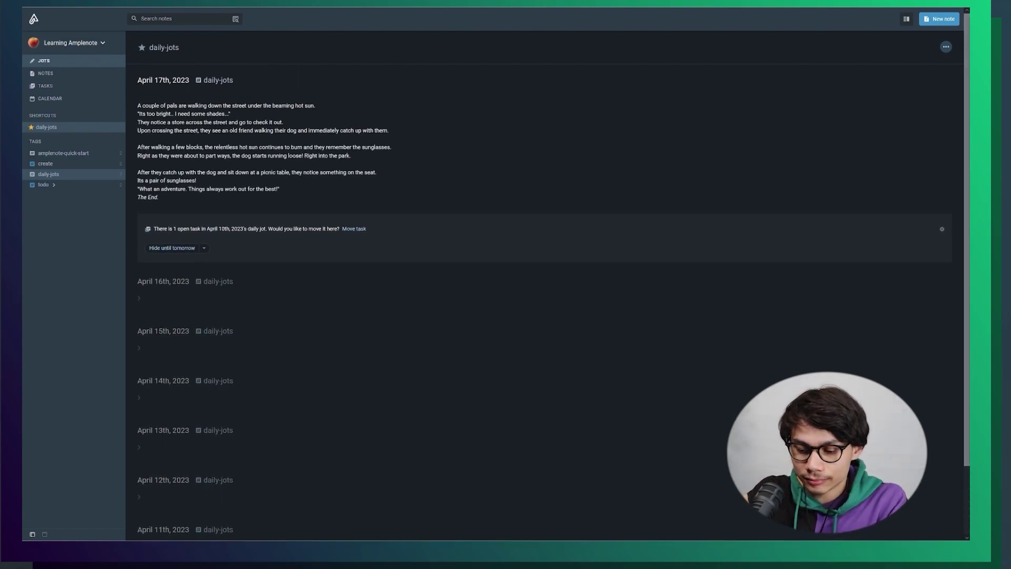
left_click(156, 90)
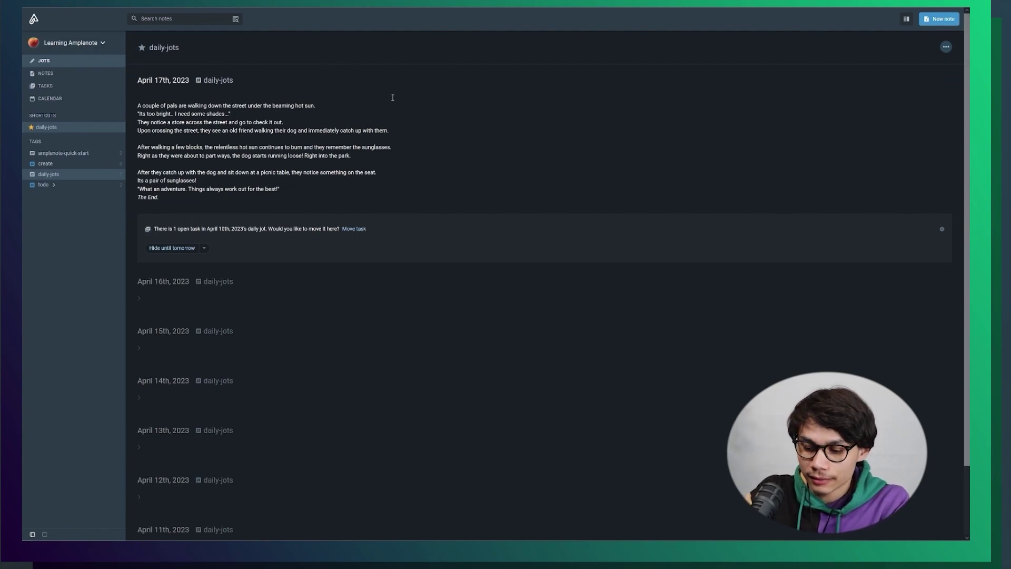
type("## [")
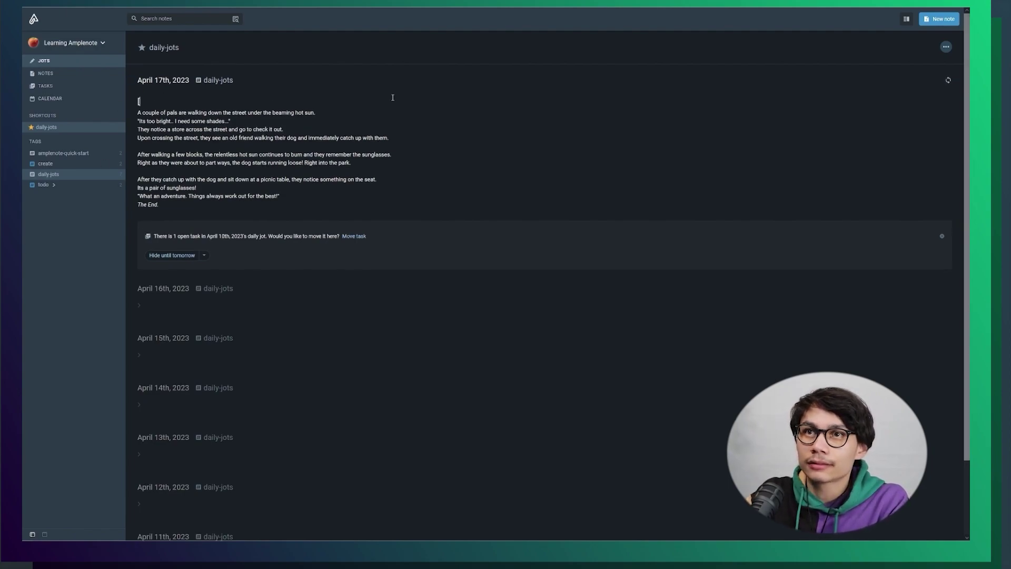
type("[@")
key("Return")
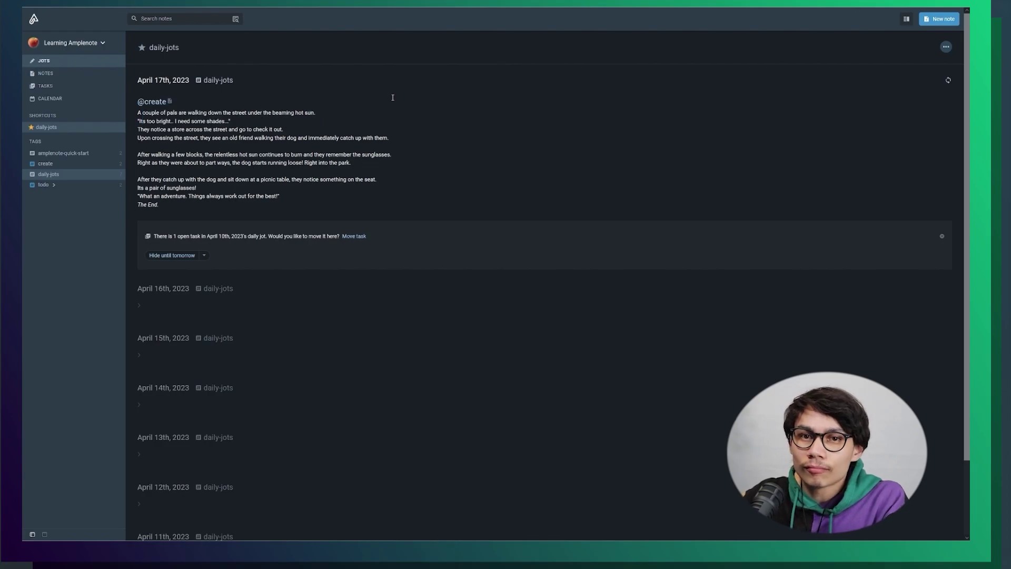
left_click(168, 101)
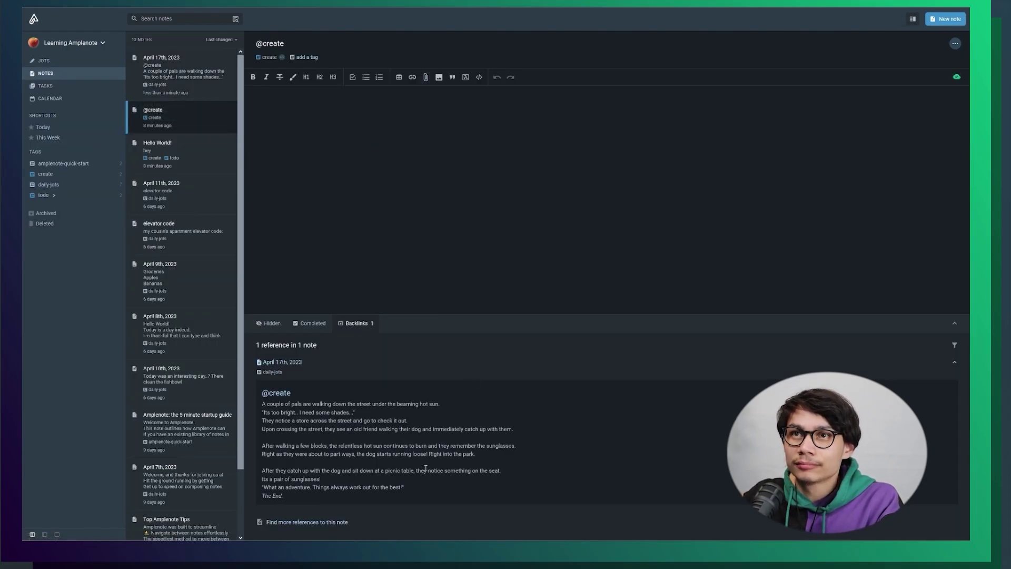
left_click_drag(314, 421, 290, 404)
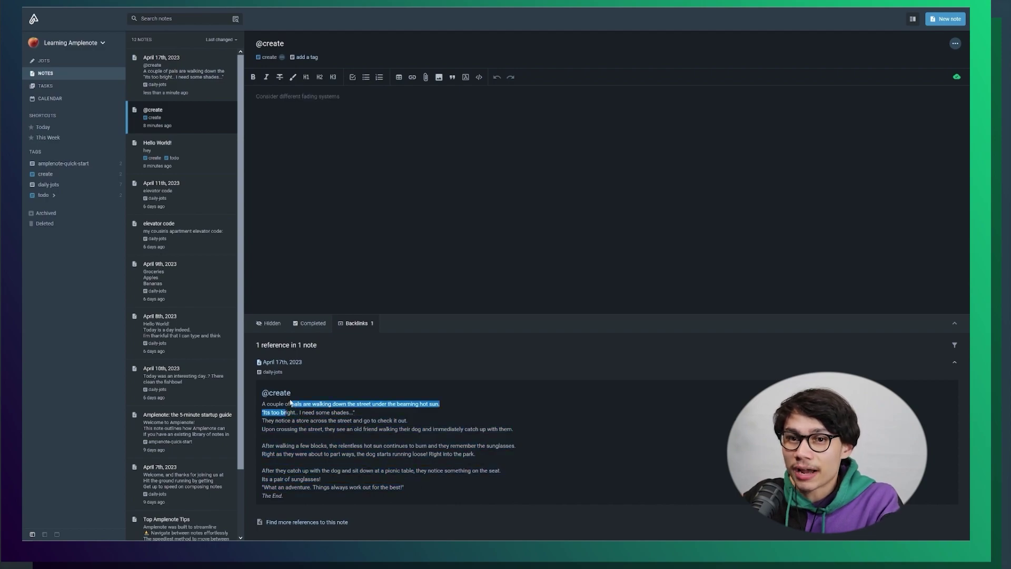
left_click(332, 387)
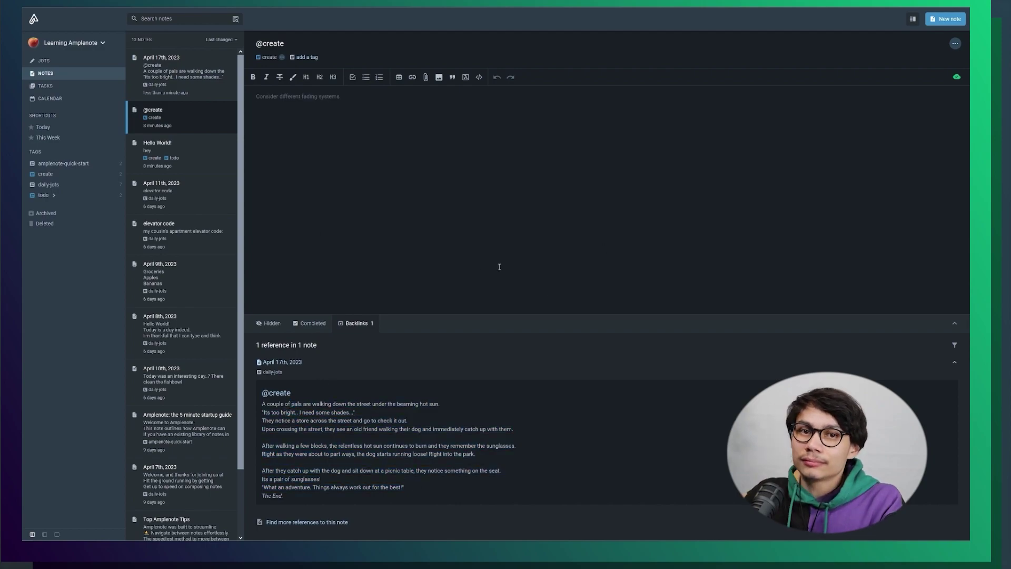
left_click(279, 362)
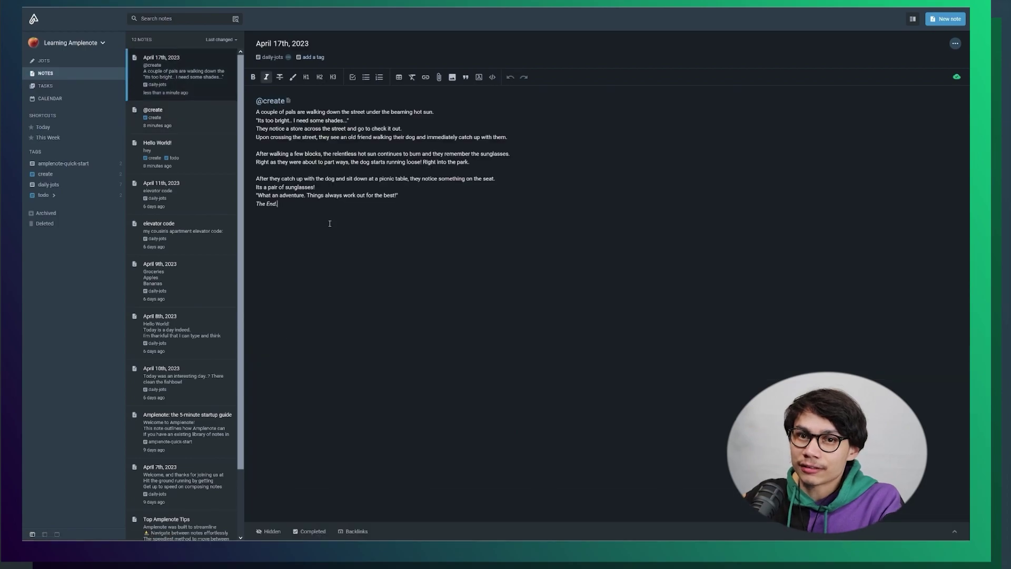
type("--This is some other text that won't be with the skit.")
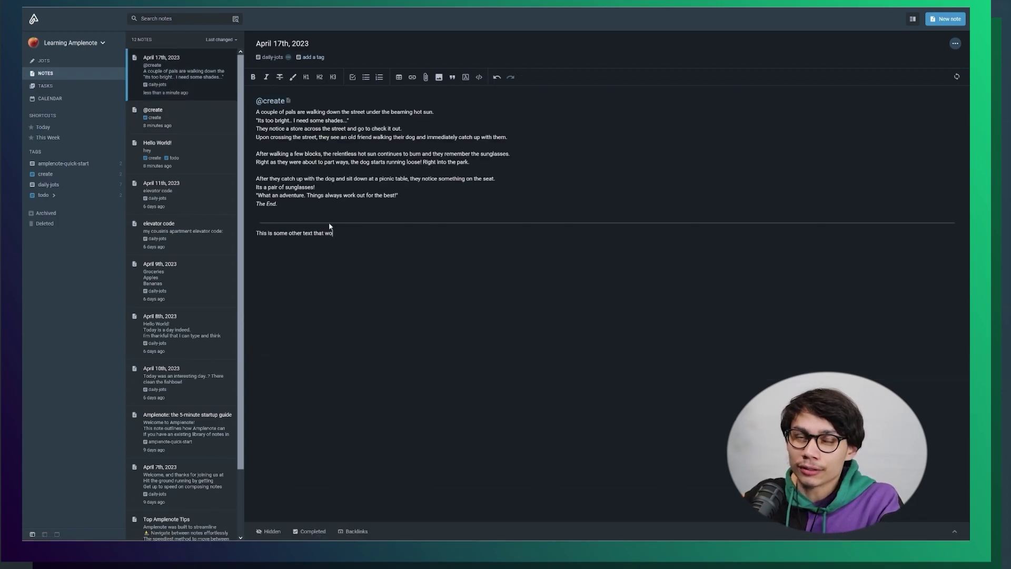
key("ctrl+Home")
key("End")
type("- skit")
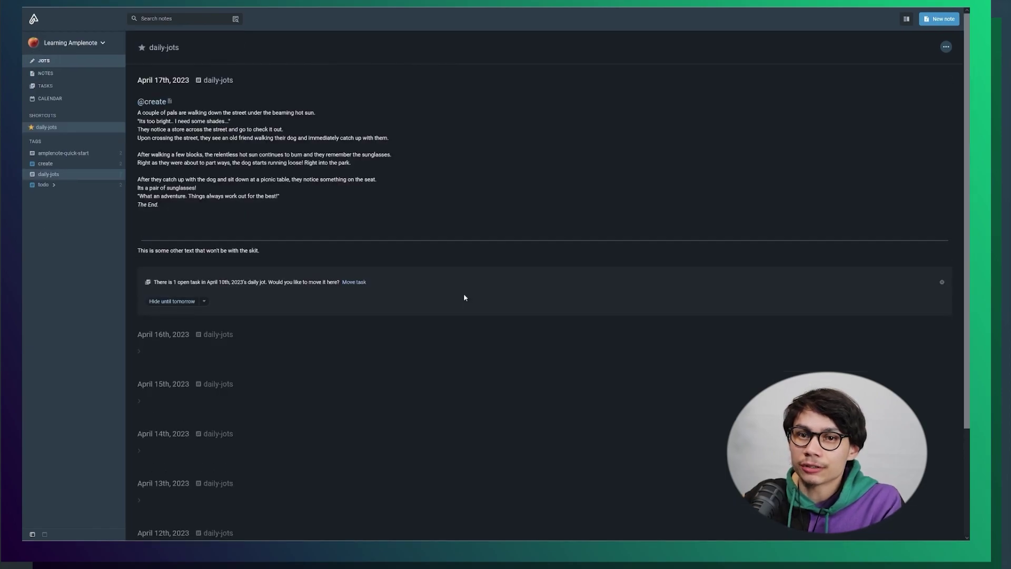
Add a 'Work inbox' heading with 'send emails' and 'clear inbox' tasks
key("Return")
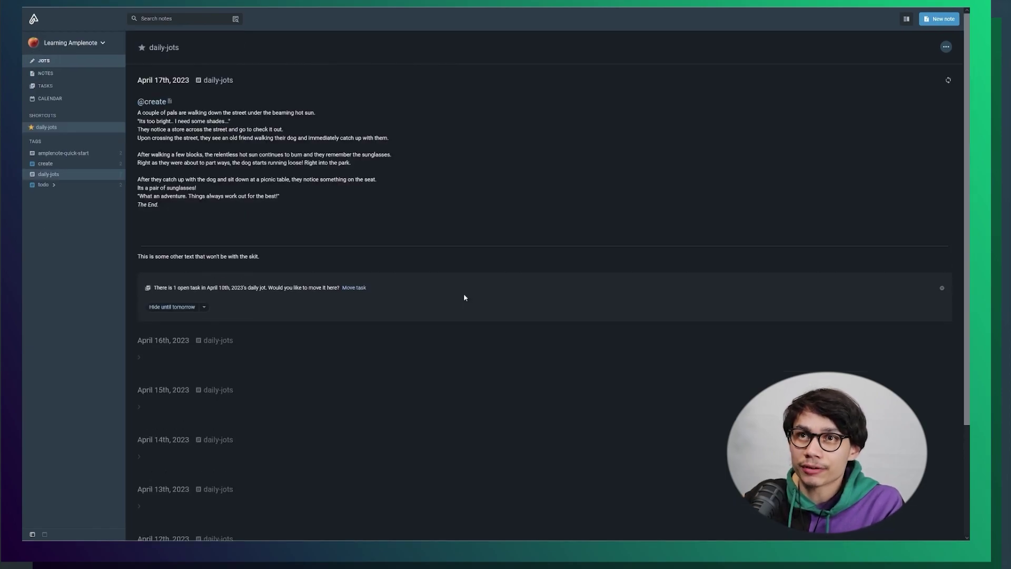
type("Work inbox")
key("Return")
type("send emails")
key("Return")
type("clear inbox")
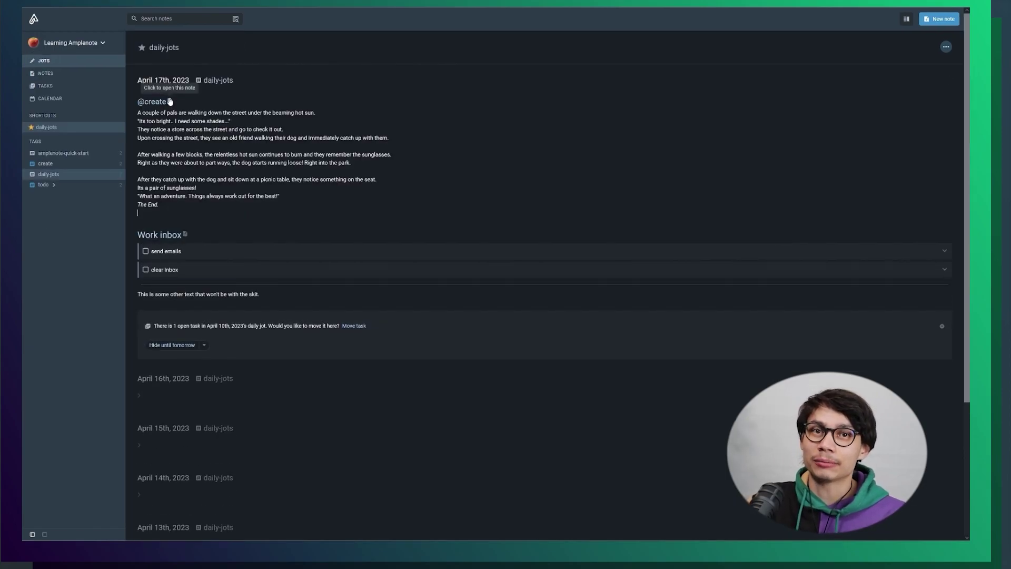
left_click(158, 101)
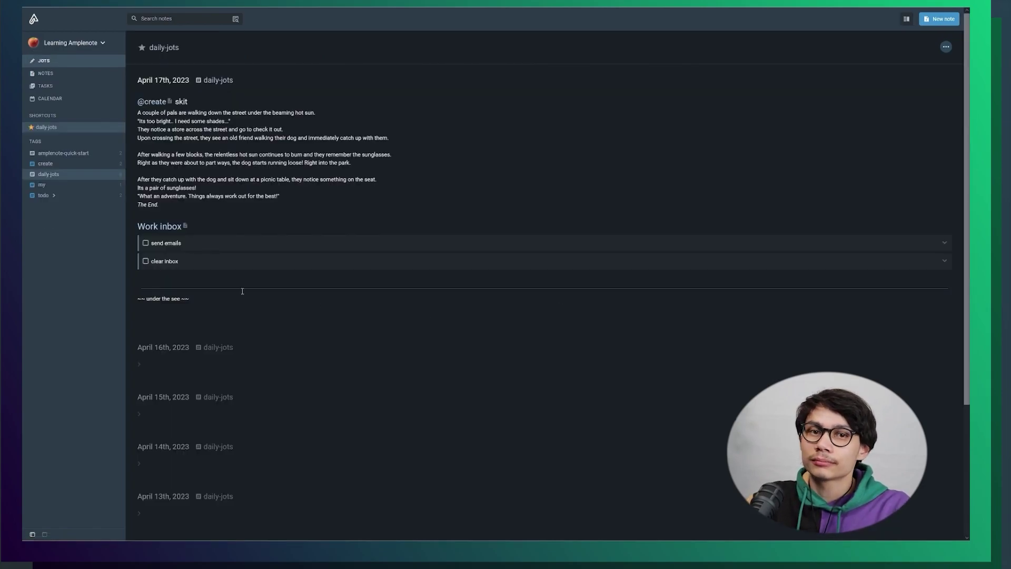
scroll(244, 306, "down", 3)
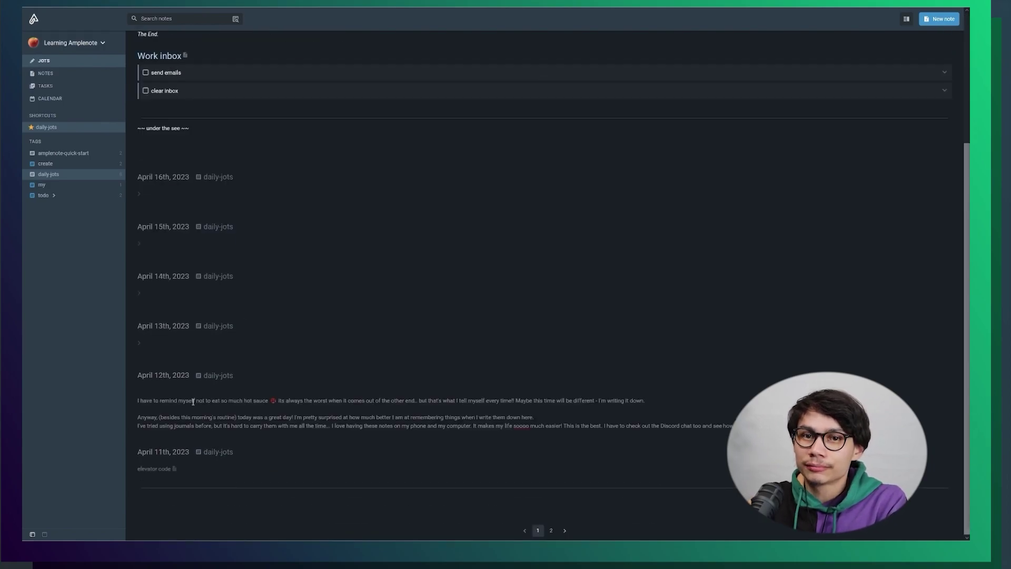
left_click(195, 393)
type("[[")
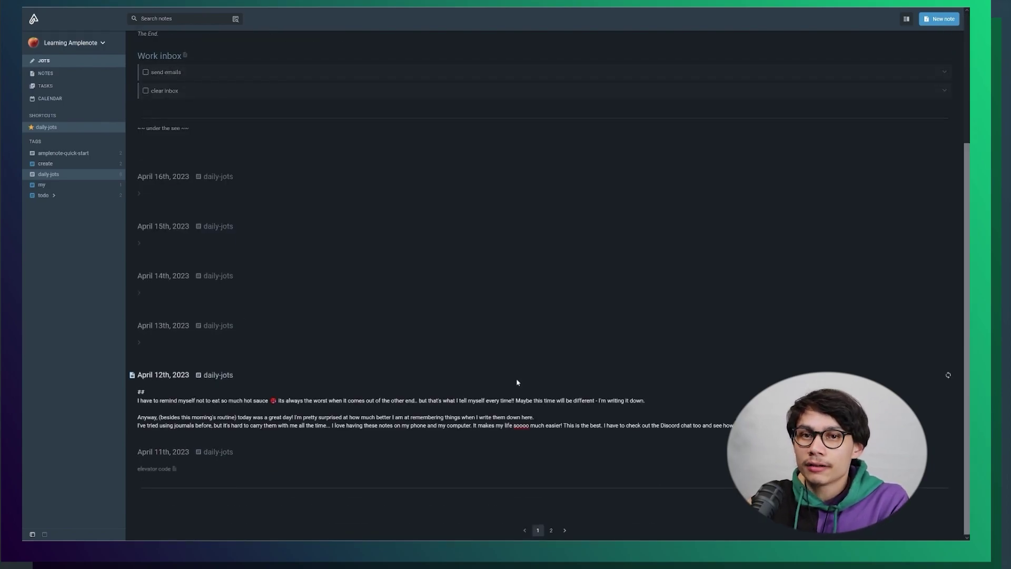
type("@")
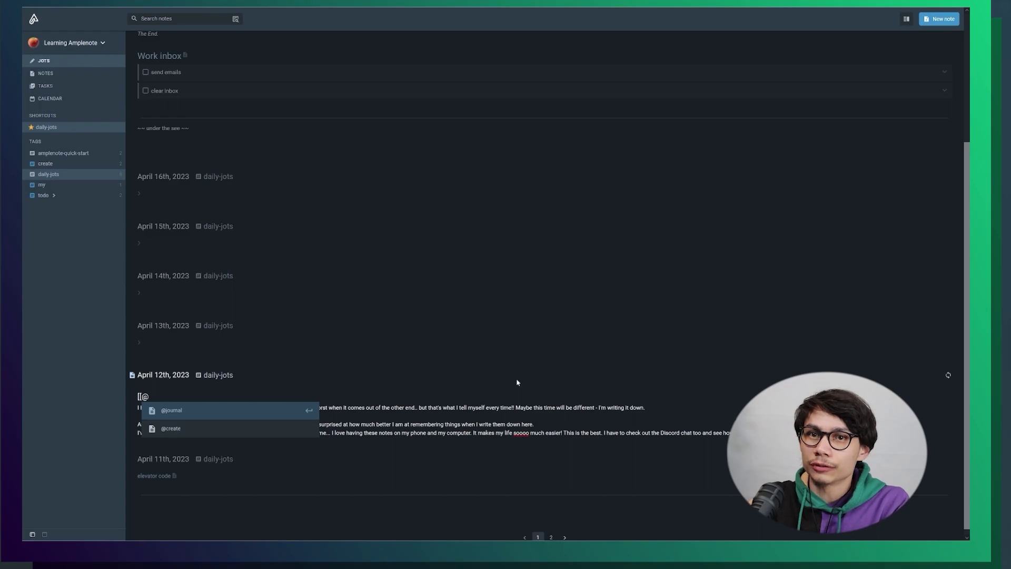
key("Return")
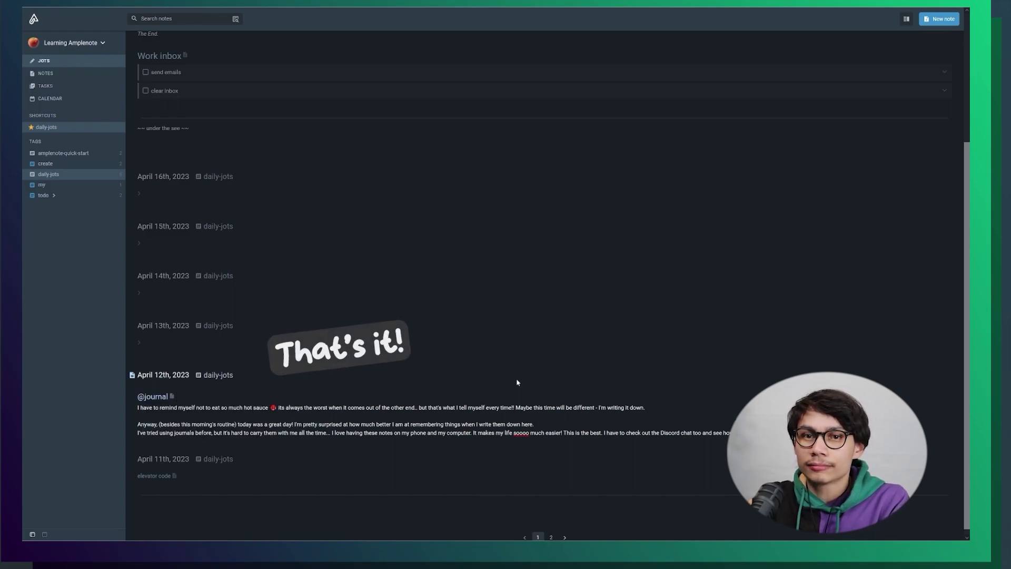
left_click(160, 396)
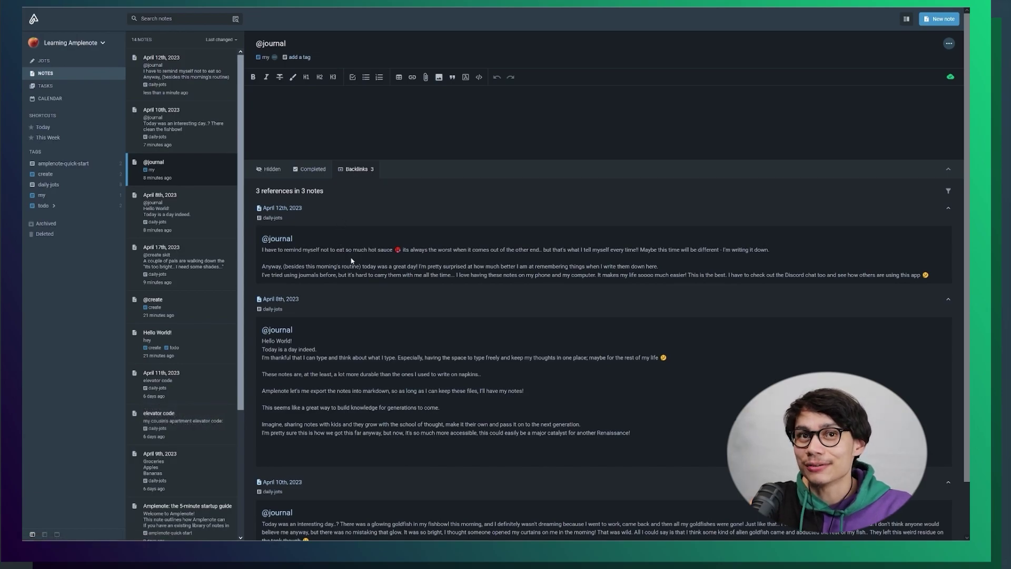
scroll(351, 260, "down", 1)
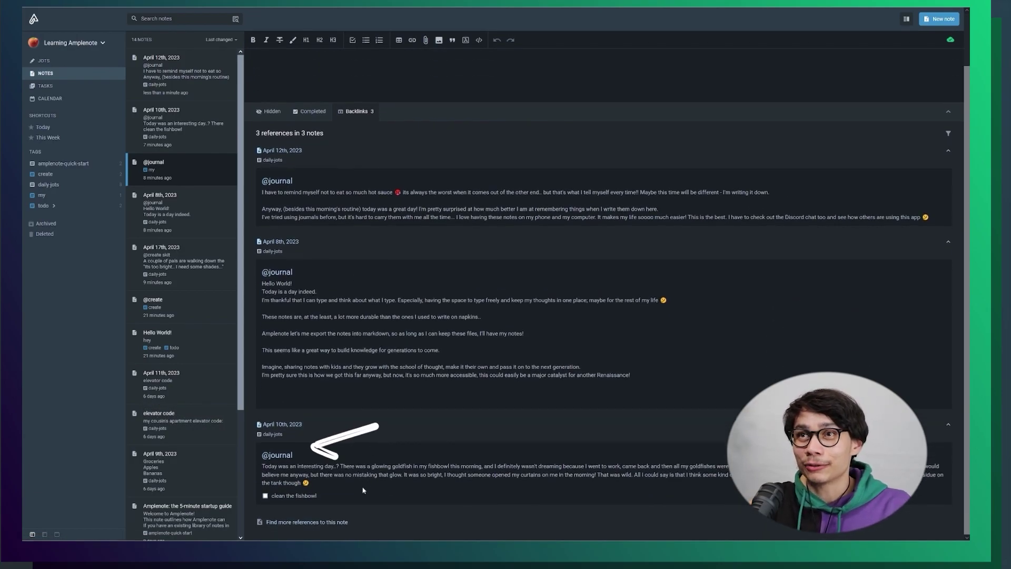
scroll(408, 449, "up", 1)
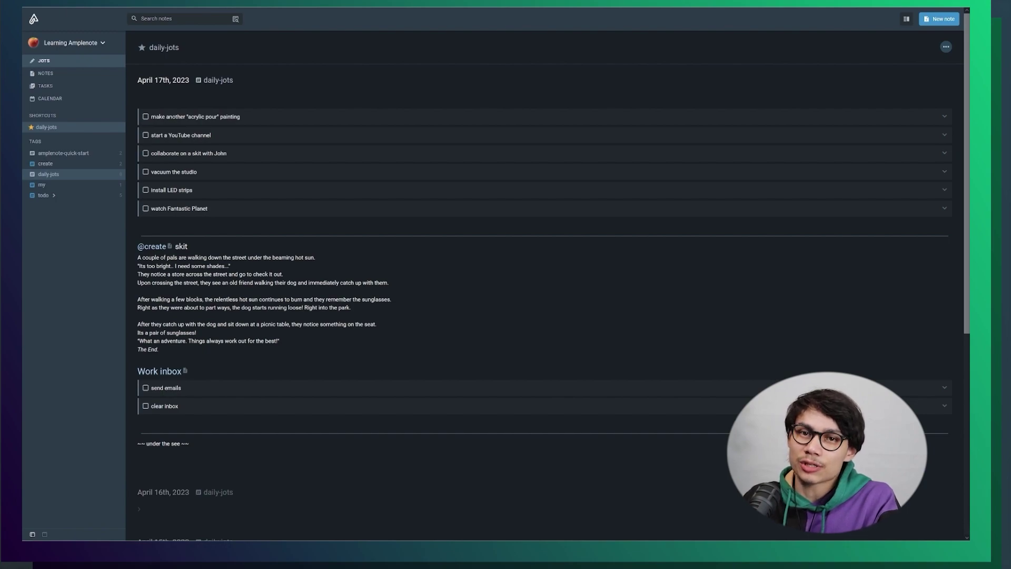
left_click(247, 230)
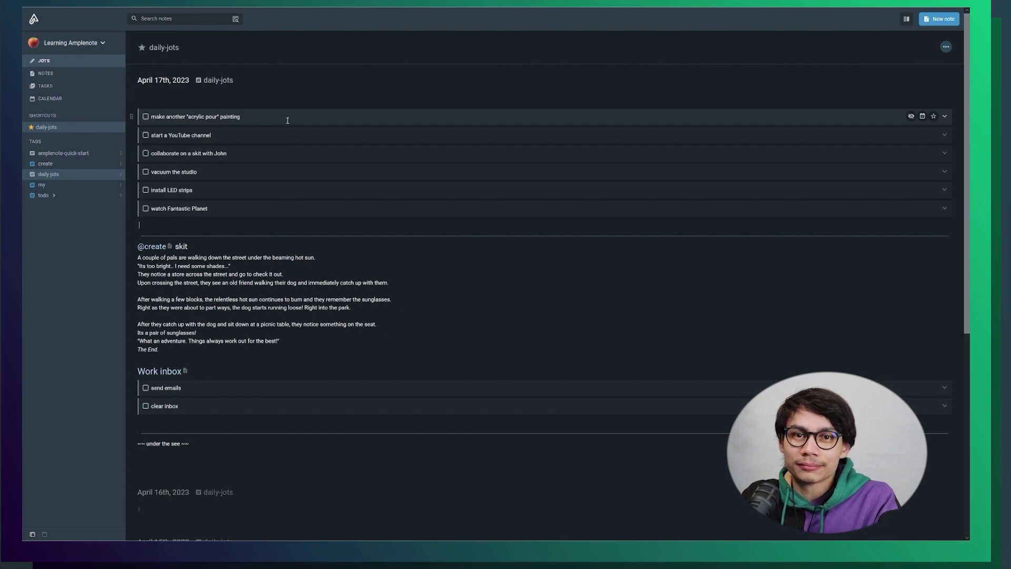
type("[[cr")
key("Return")
key("Down")
type("[[cr")
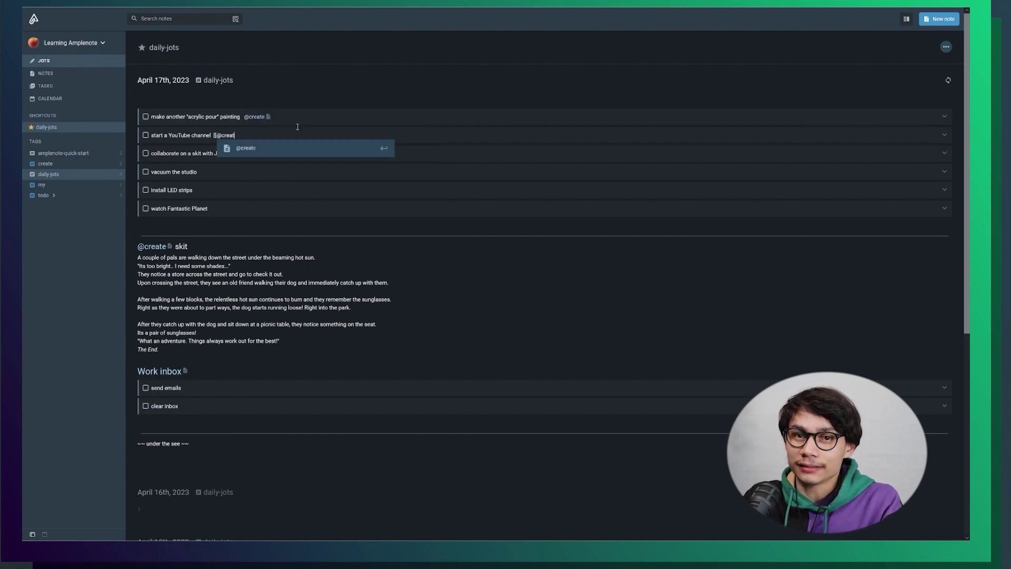
key("Return")
key("Down")
type("[[cr")
key("Return")
key("Down")
type("[[ho")
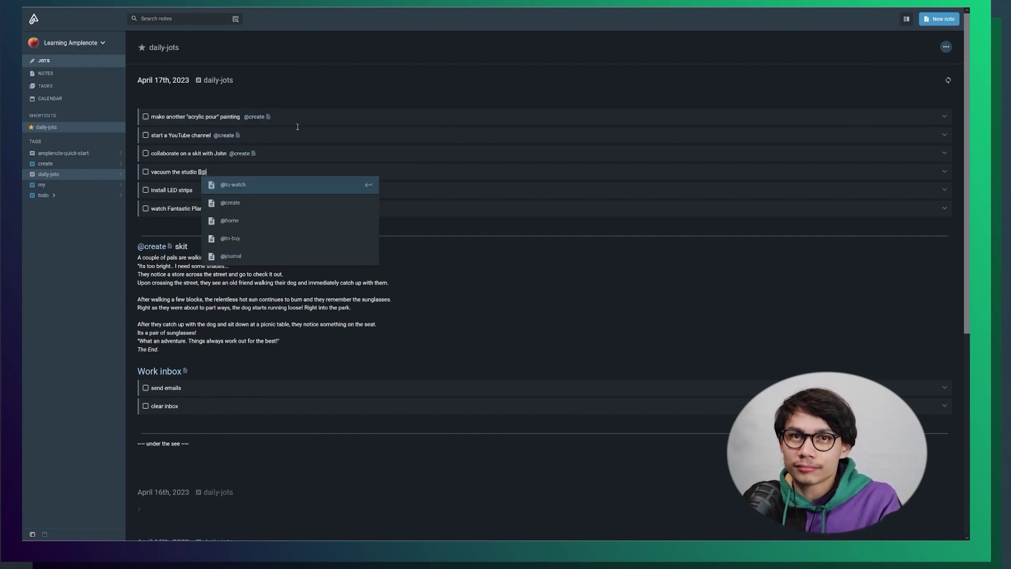
key("Return")
type("[[ho")
key("Return")
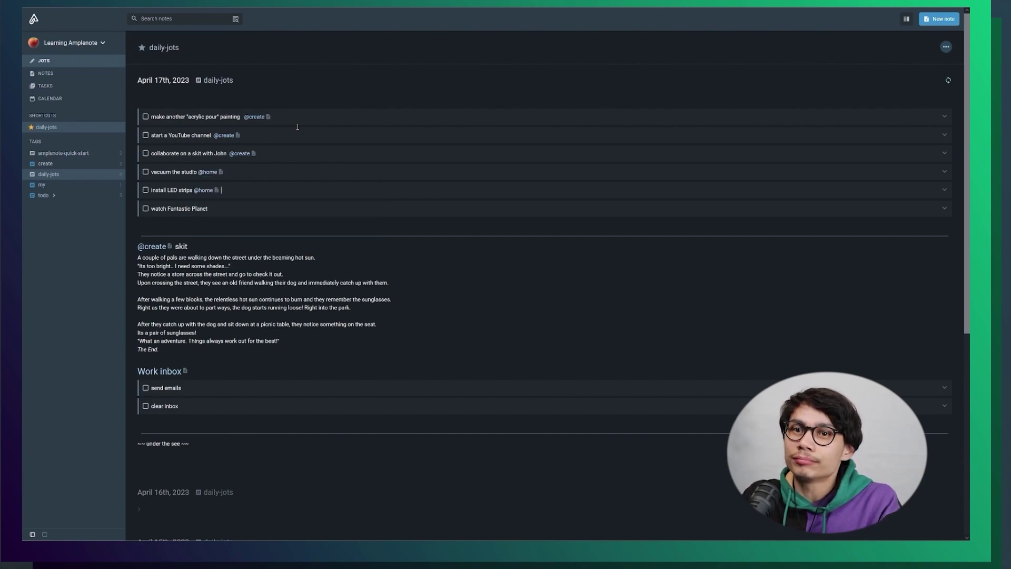
type("[[to")
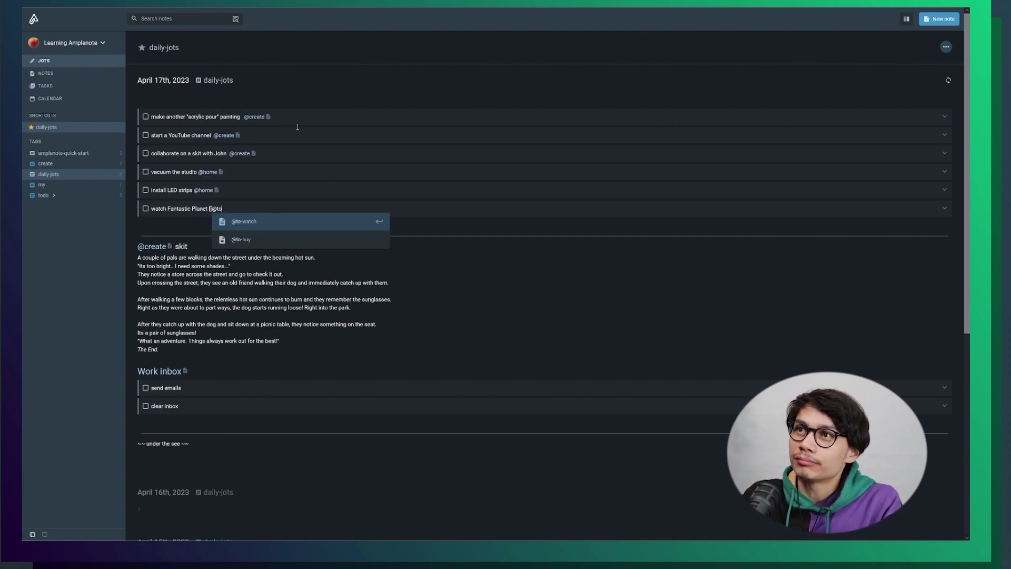
key("Return")
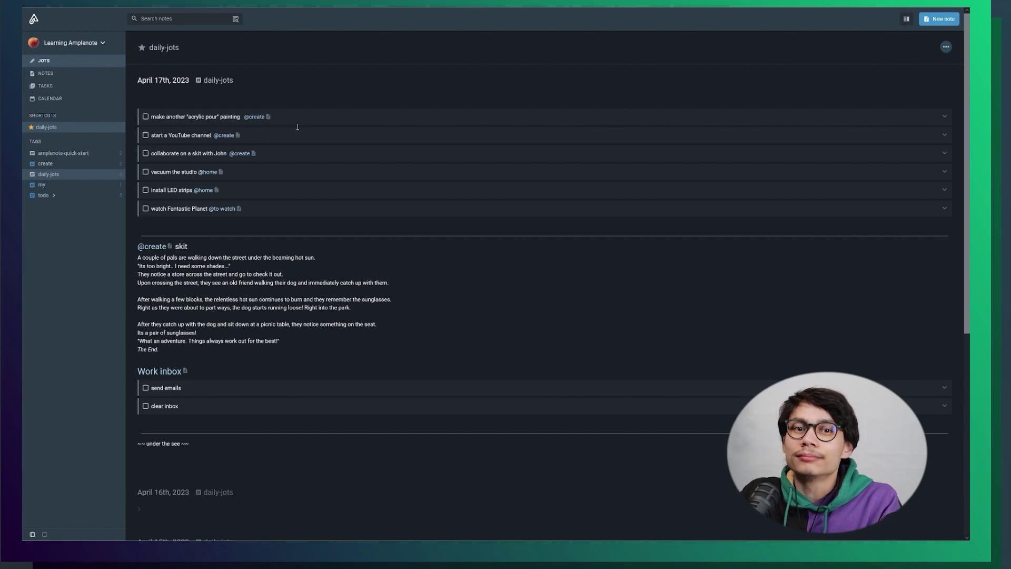
key("Down")
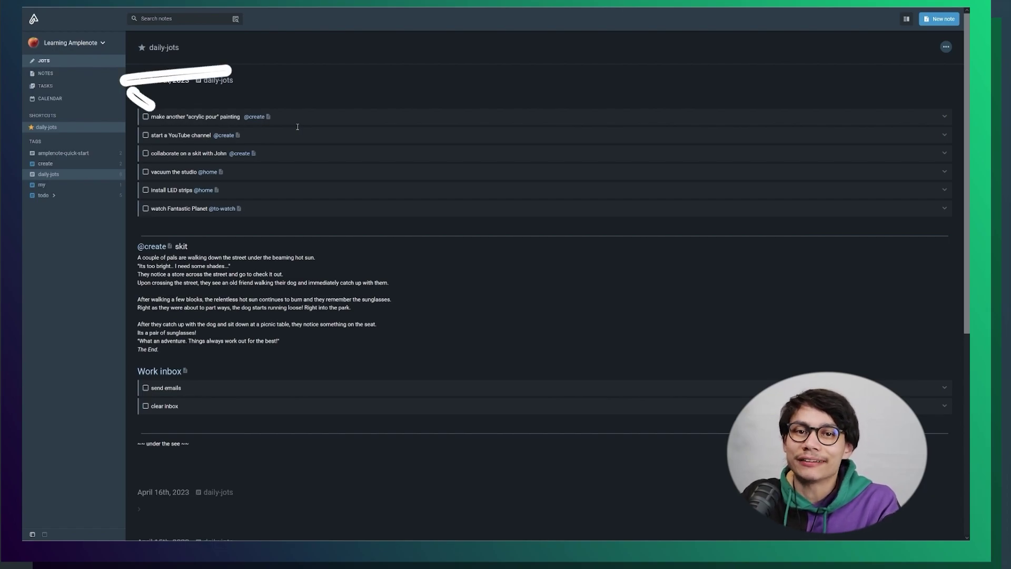
left_click(45, 86)
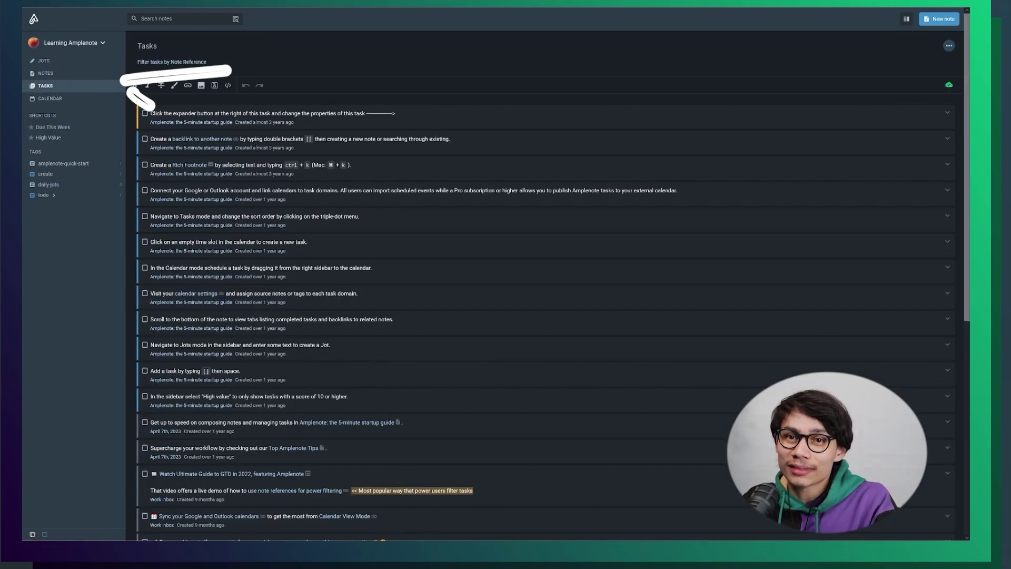
scroll(887, 339, "down", 7)
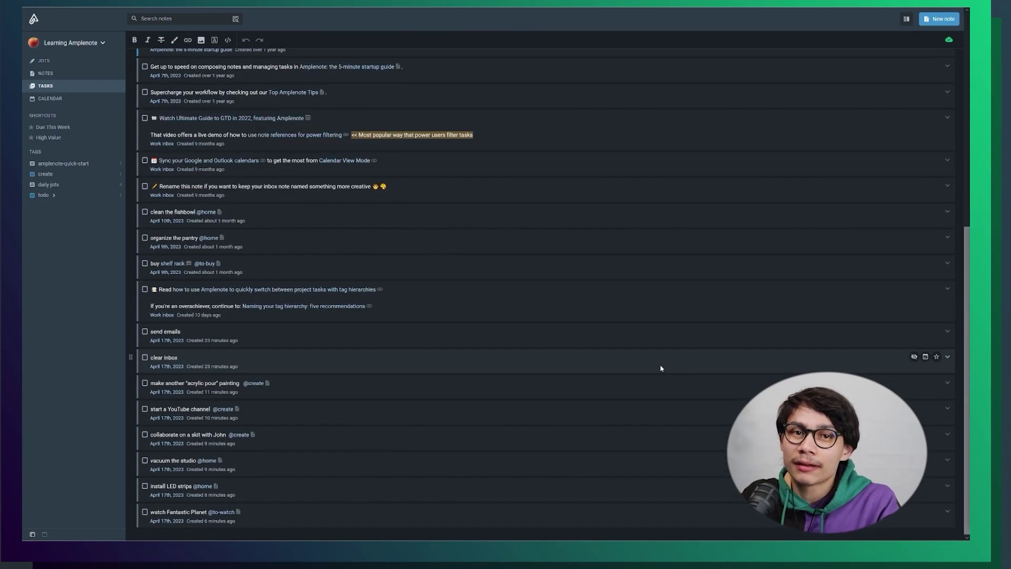
scroll(661, 368, "up", 7)
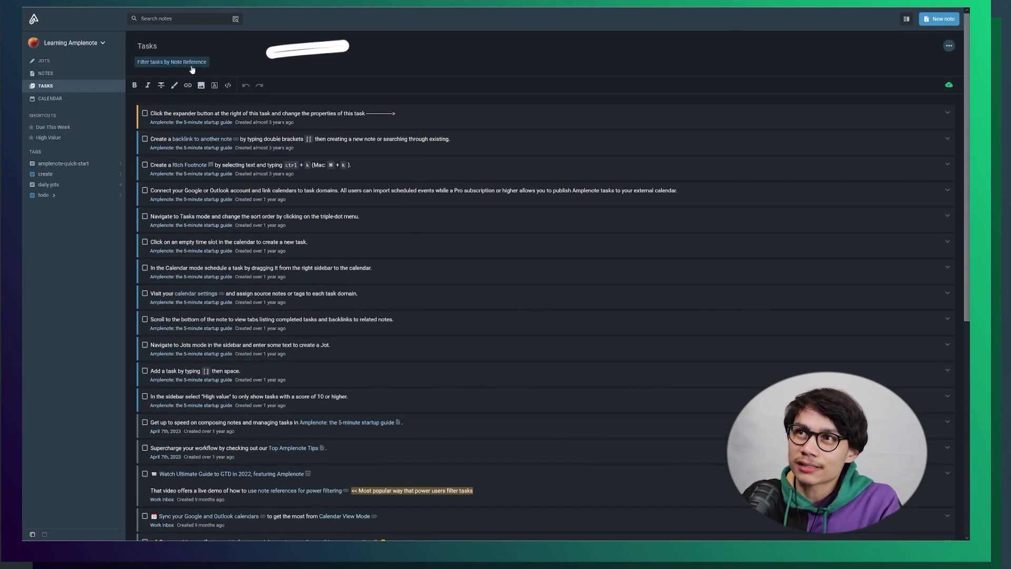
left_click(192, 70)
left_click(155, 166)
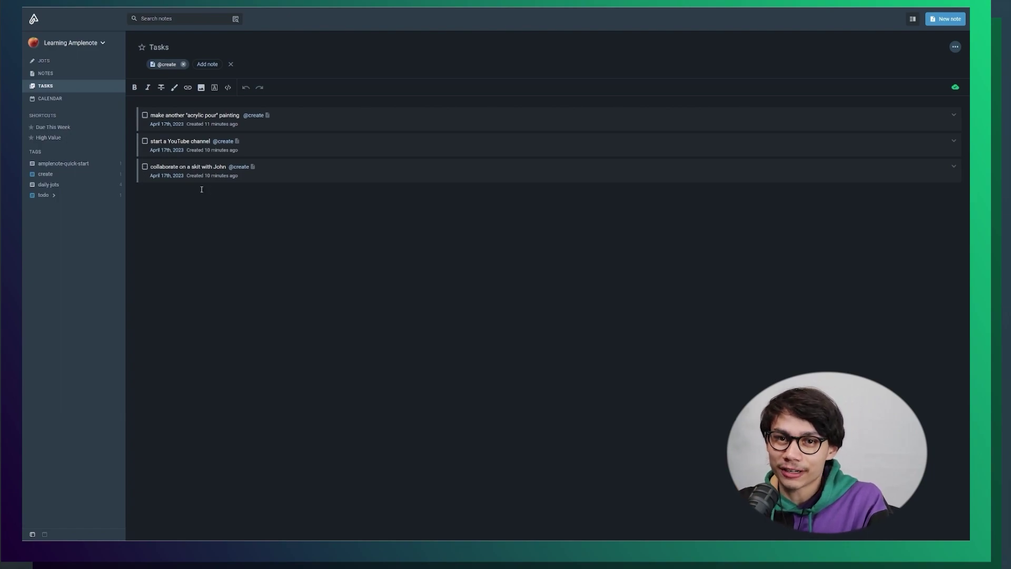
left_click(145, 141)
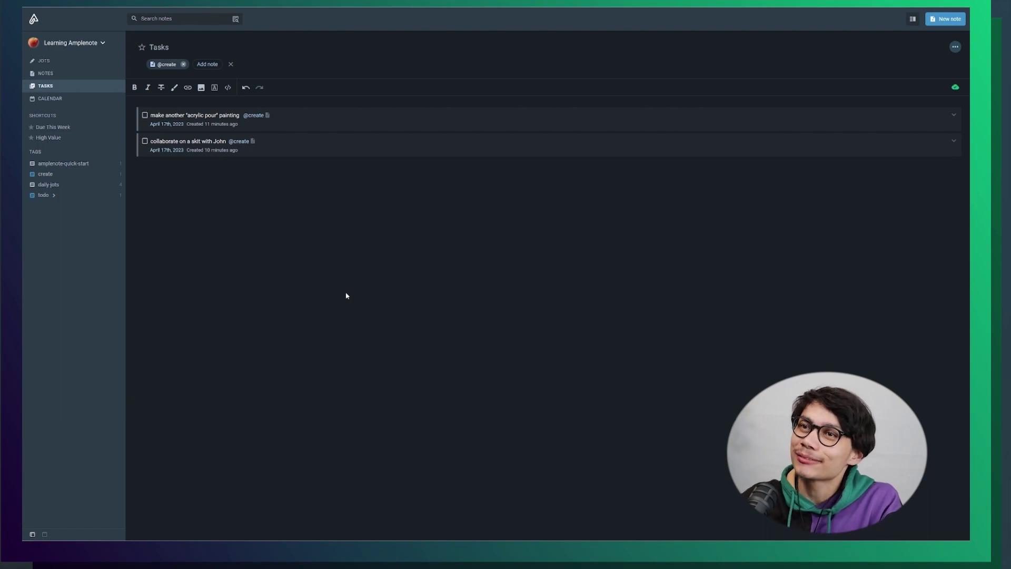
left_click(141, 48)
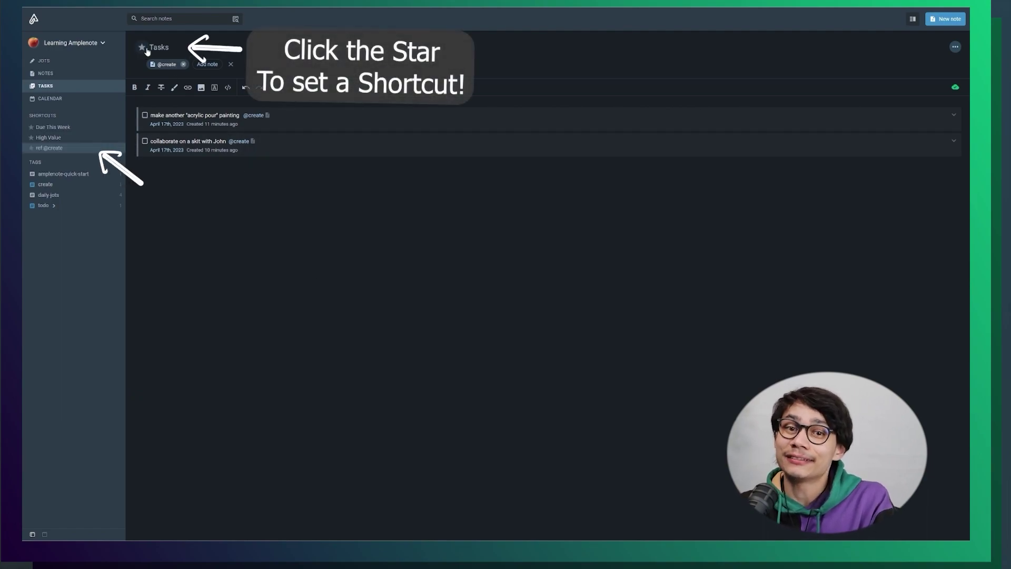
left_click(183, 65)
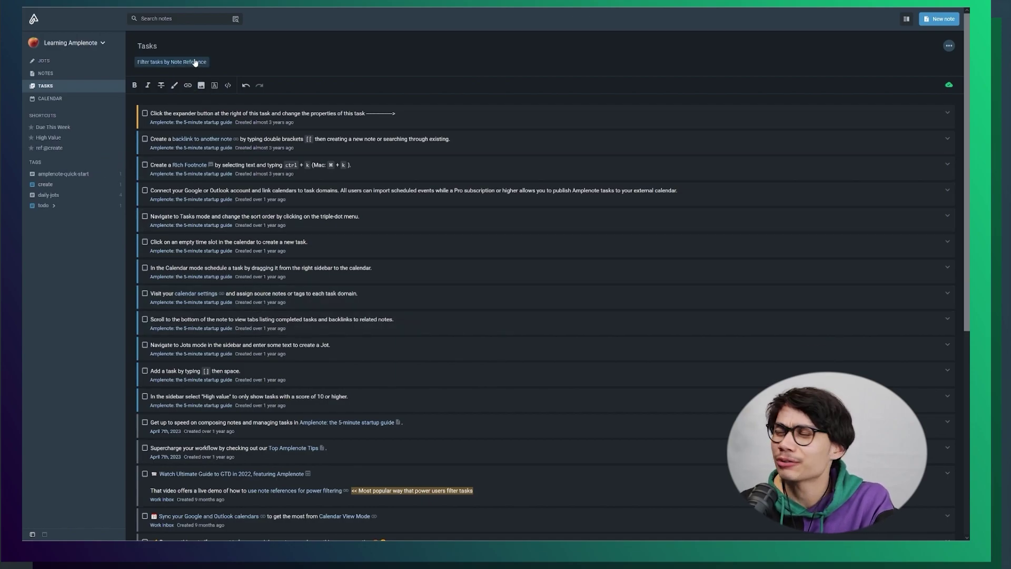
left_click(198, 63)
left_click(162, 138)
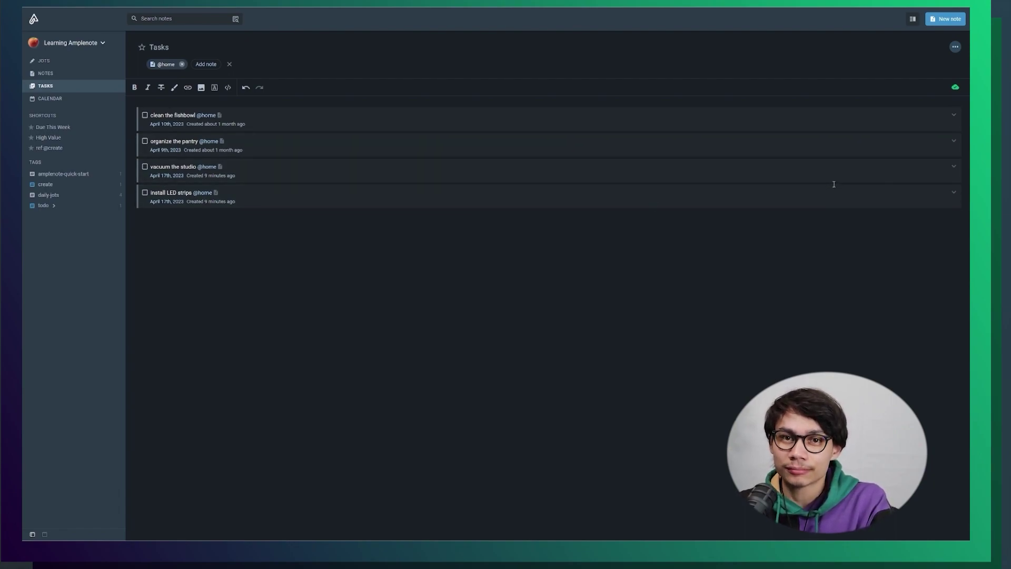
left_click(954, 116)
Set the start date to March 14, then try the repeat options and choose Doesn't repeat
left_click(224, 162)
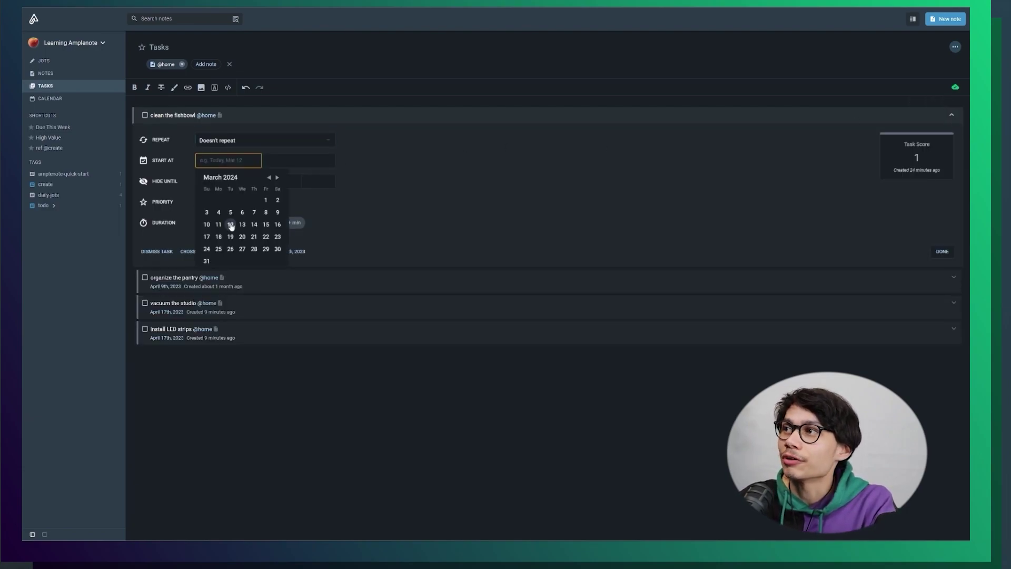
left_click(254, 225)
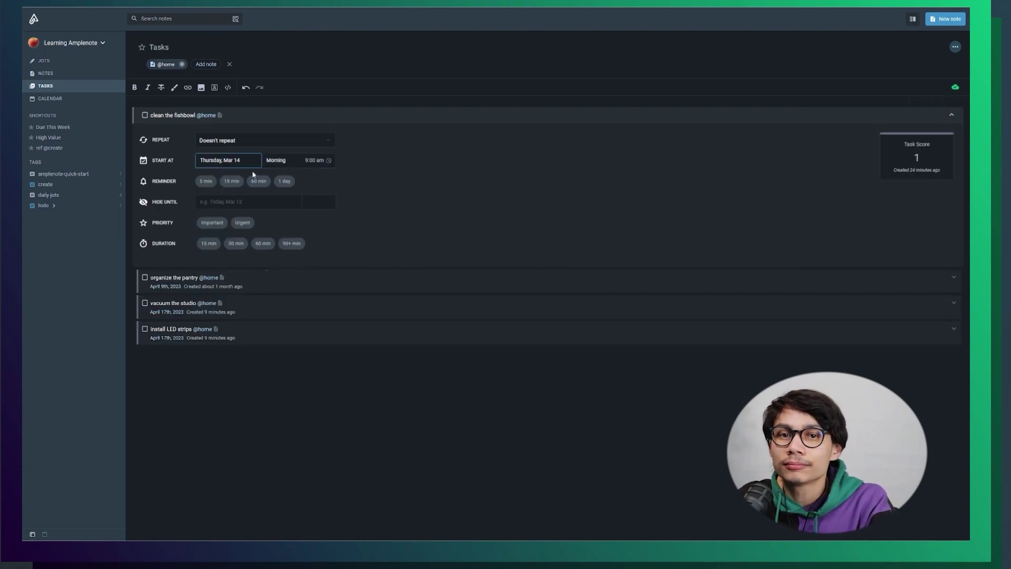
left_click(242, 140)
left_click(240, 174)
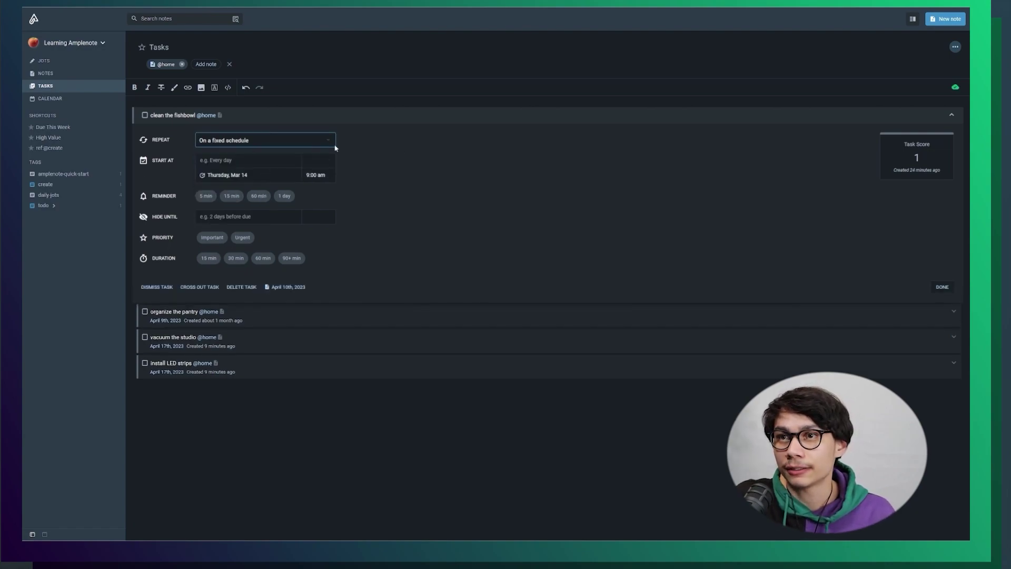
left_click(253, 141)
left_click(233, 195)
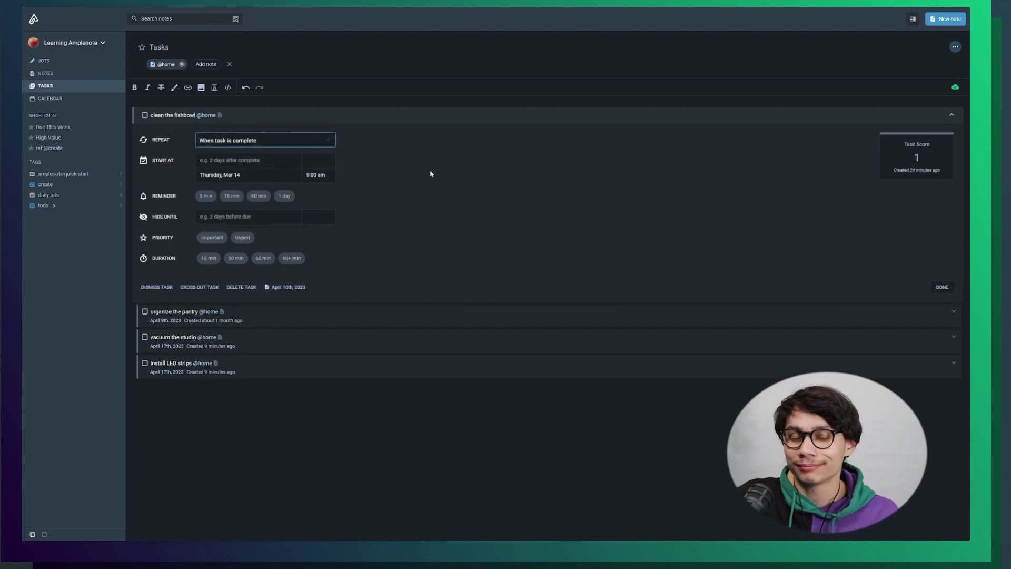
left_click(261, 142)
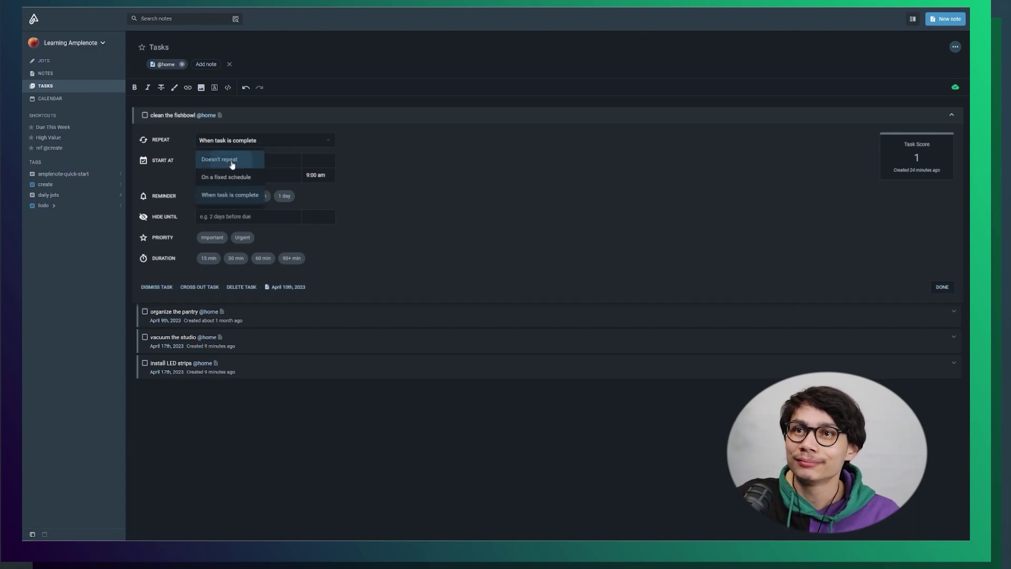
left_click(232, 160)
Reschedule the start to tomorrow, Mar 13, in the evening at 5:00 pm
left_click(229, 164)
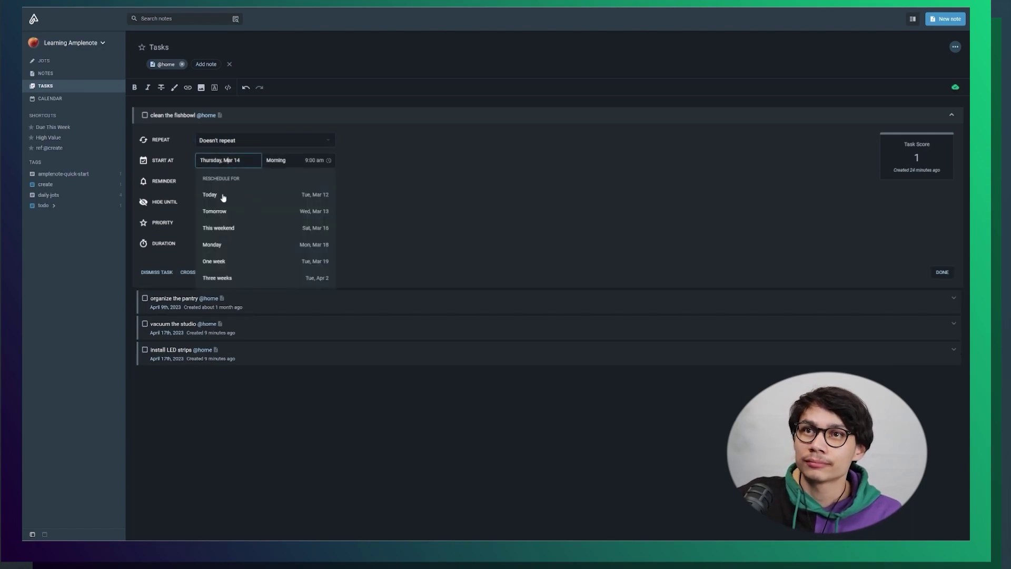
left_click(223, 212)
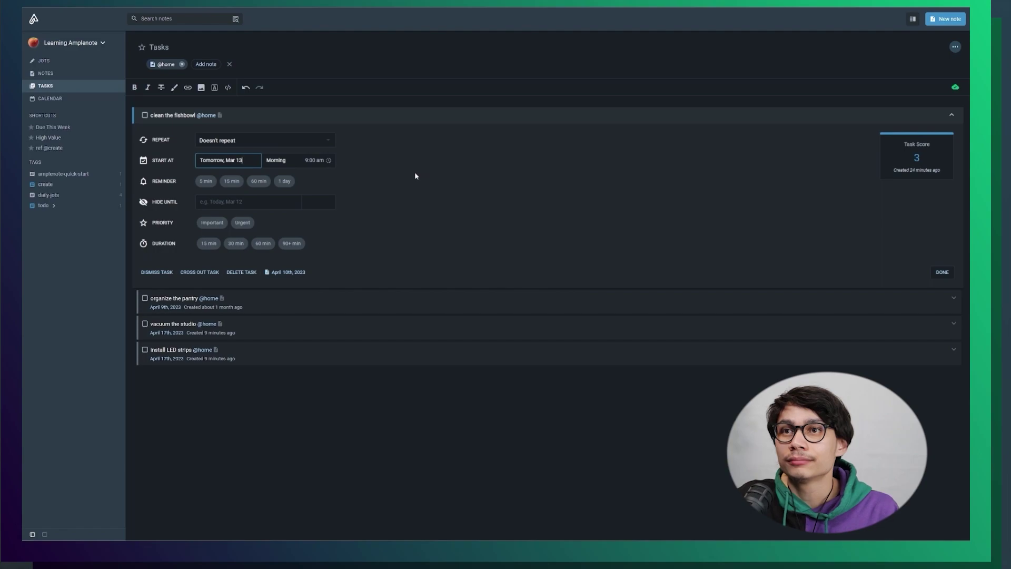
left_click(284, 160)
left_click(290, 217)
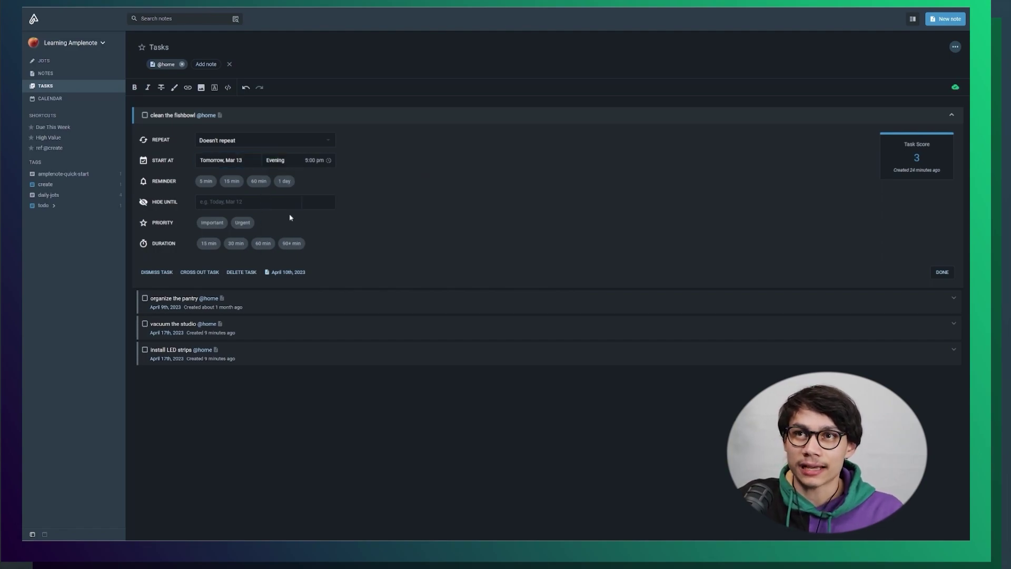
left_click(218, 207)
key("Escape")
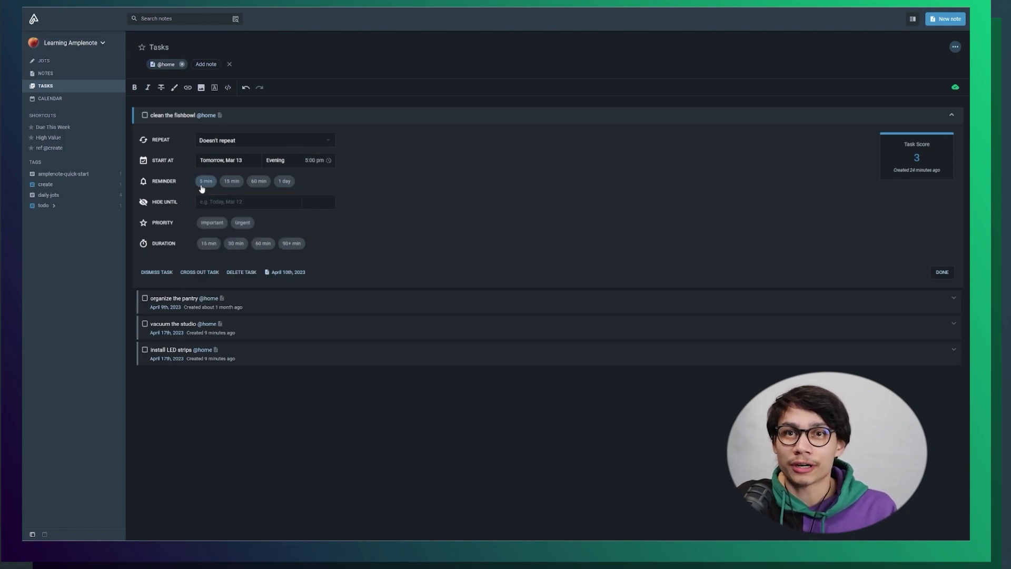
Mark the task Important and Urgent, with a 5 min reminder and 60 min duration
left_click(209, 224)
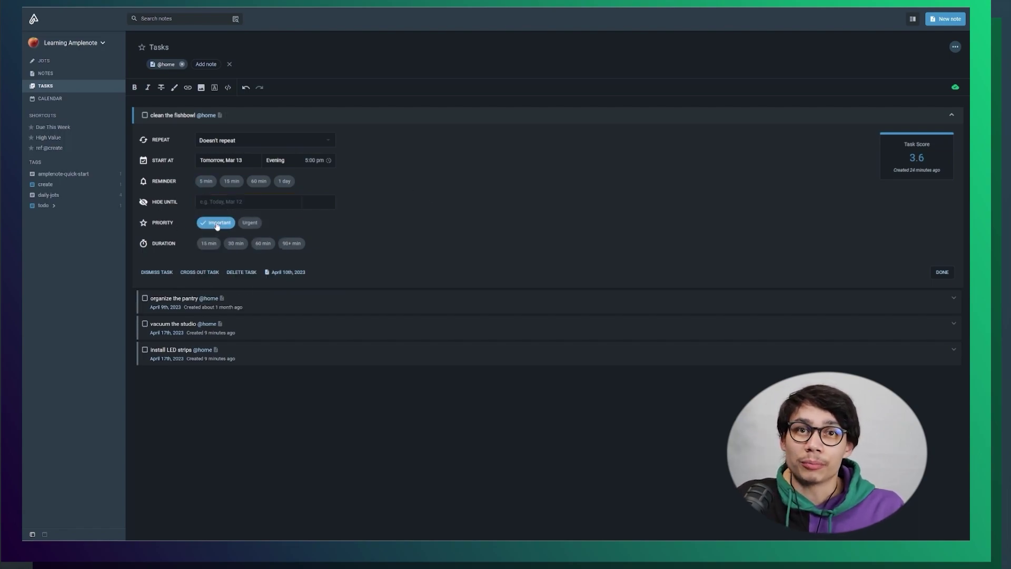
left_click(249, 223)
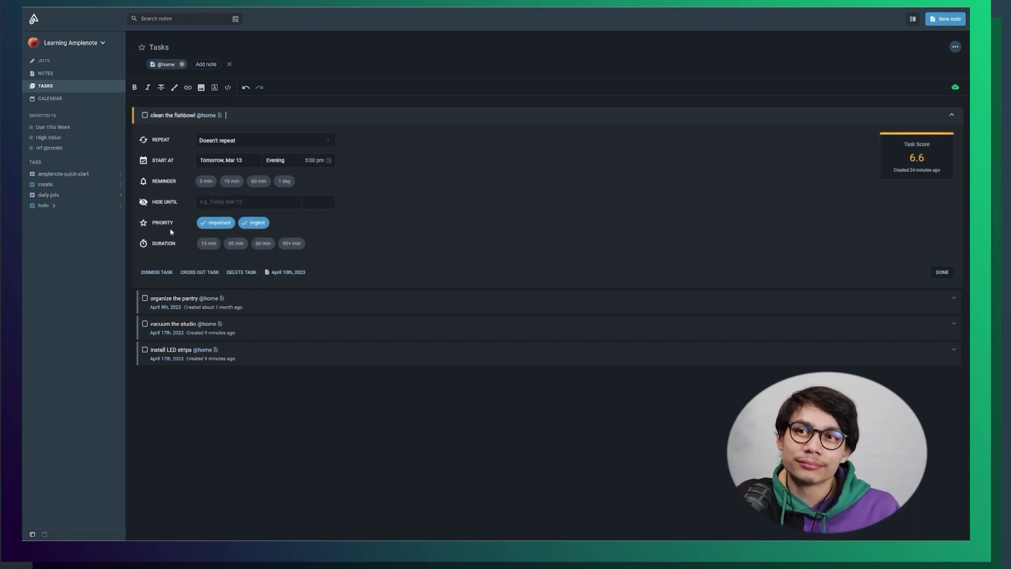
left_click(205, 181)
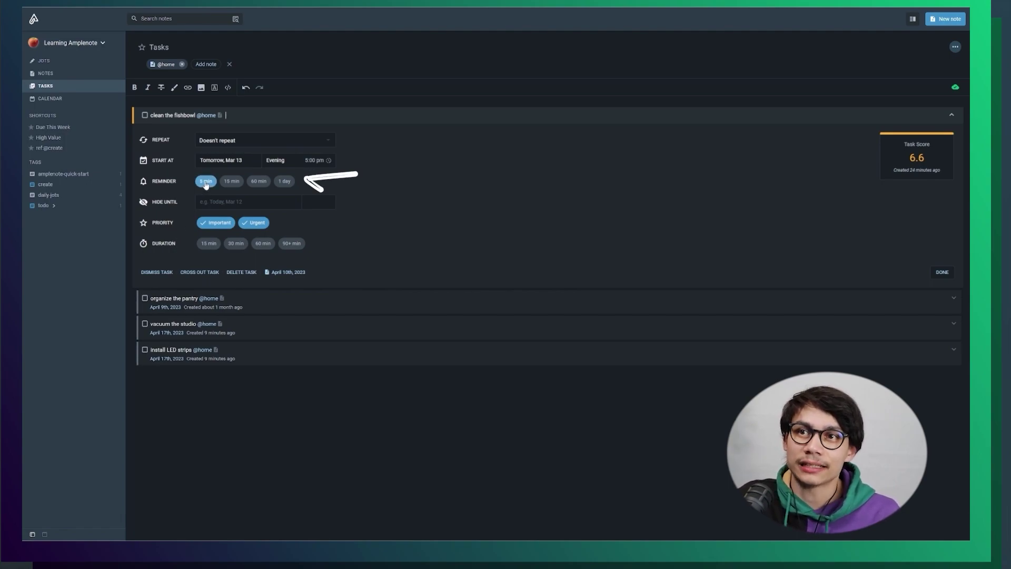
left_click(209, 247)
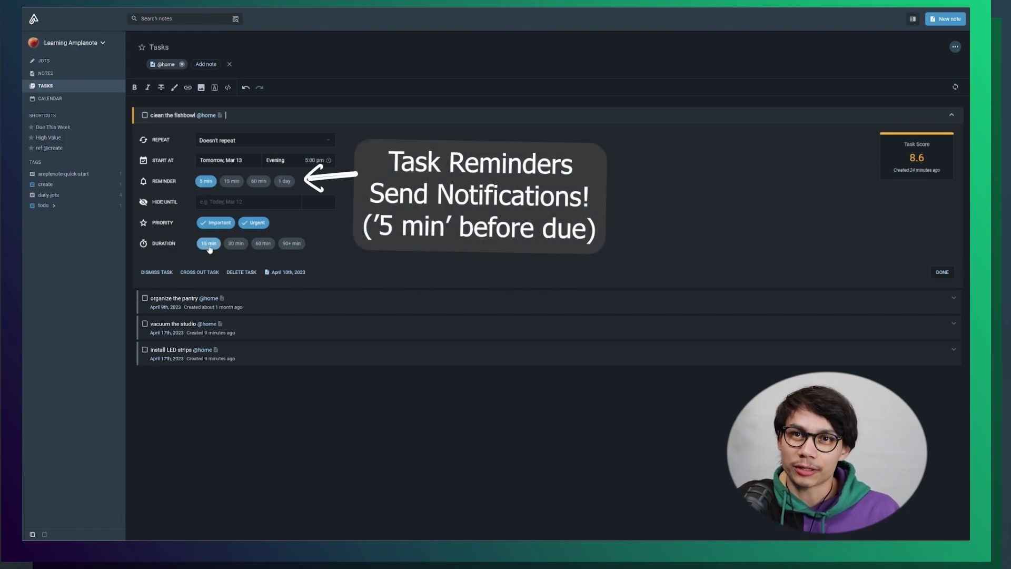
left_click(241, 246)
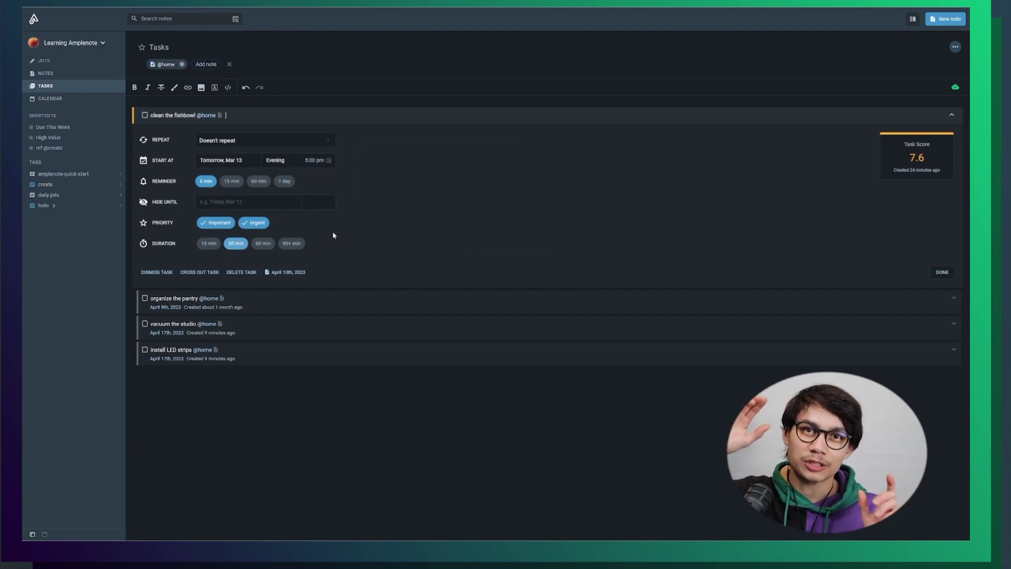
left_click(265, 246)
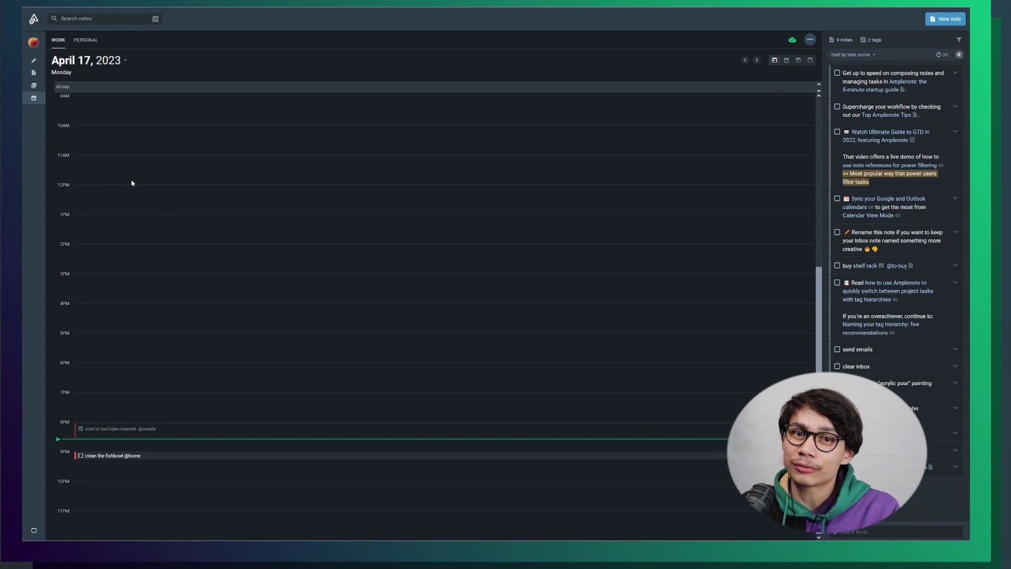
In Account settings > Task Calendar, search 'work' and add the Work inbox note to the Work domain
left_click(34, 45)
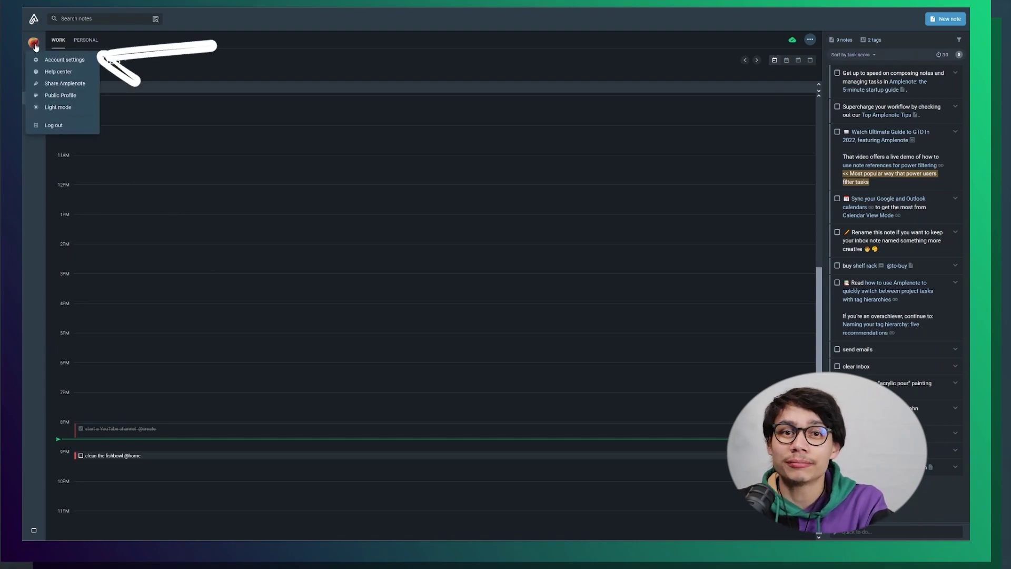
left_click(58, 60)
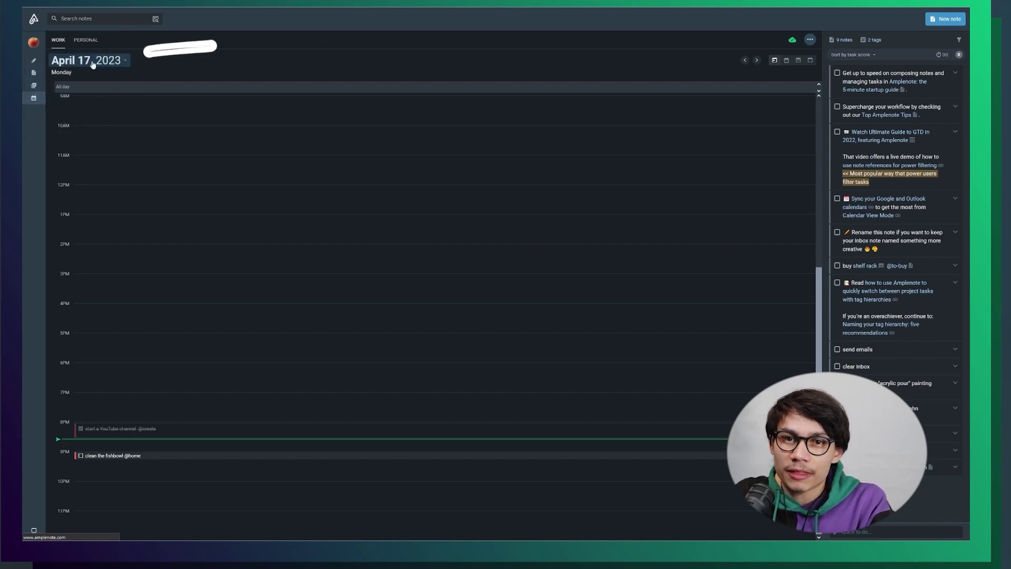
left_click(68, 239)
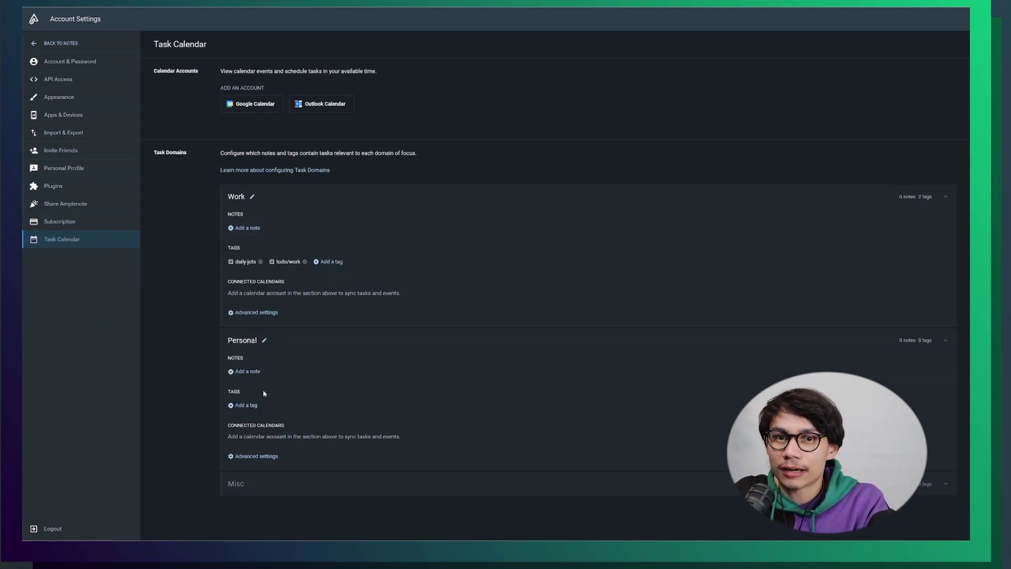
left_click(242, 228)
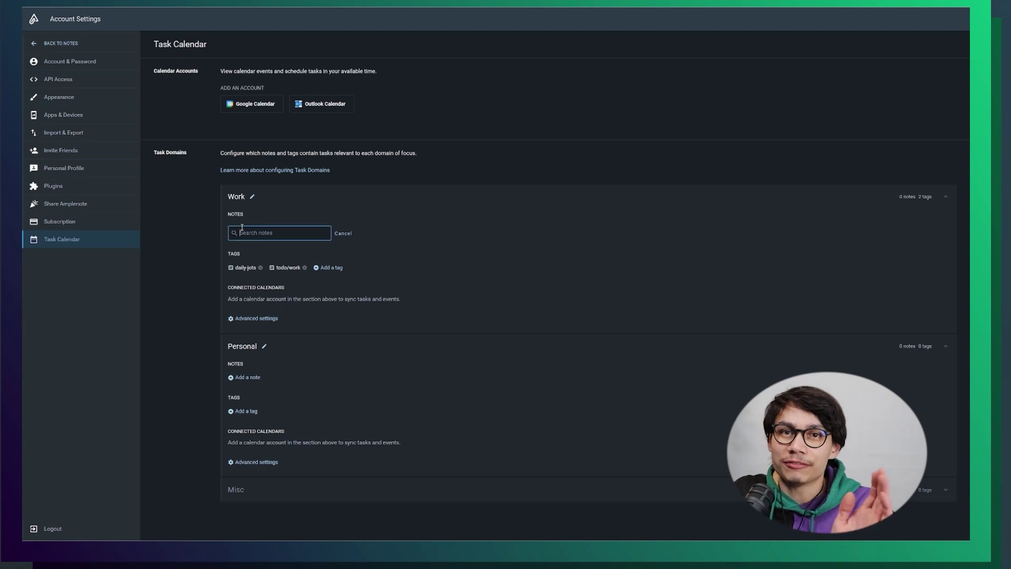
type("work")
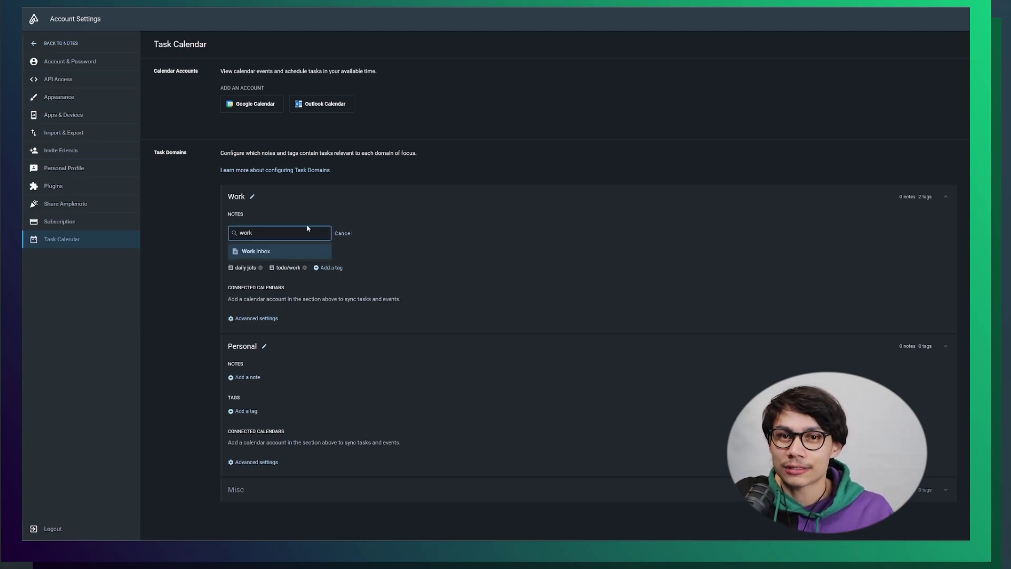
left_click(253, 251)
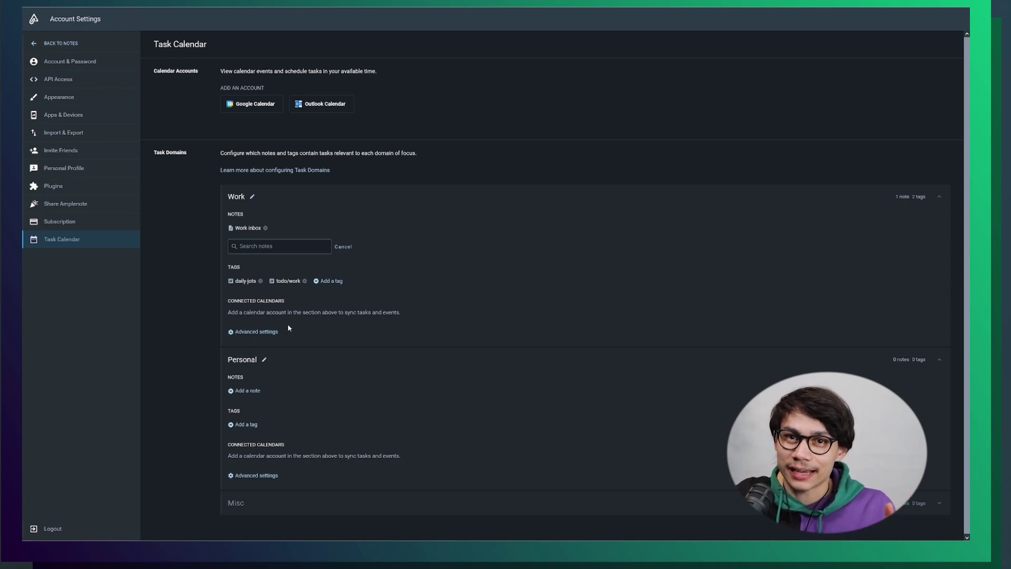
In the calendar day view, place send emails in the 9 PM slot and clear inbox at 10 PM
left_click(50, 44)
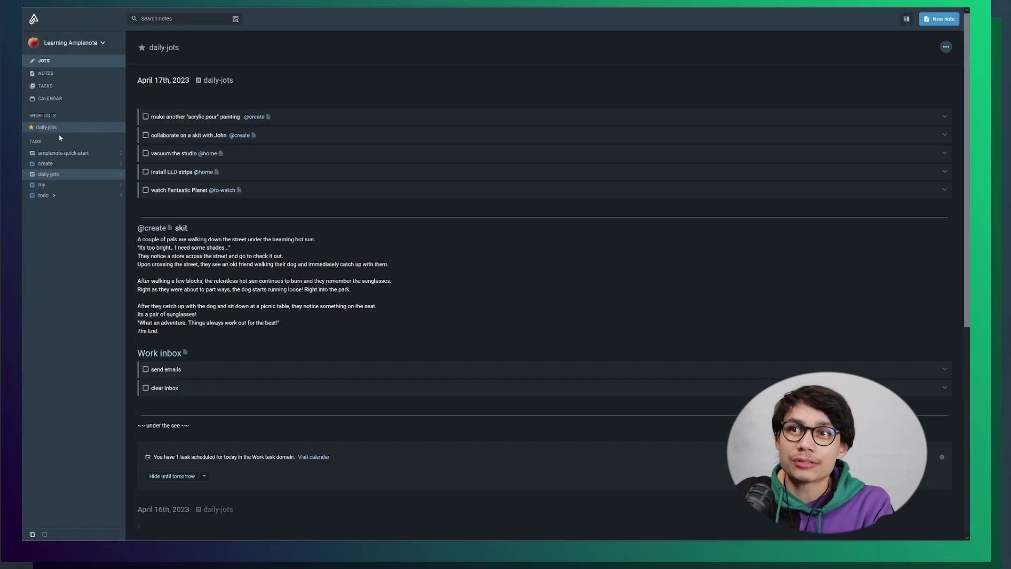
left_click(47, 99)
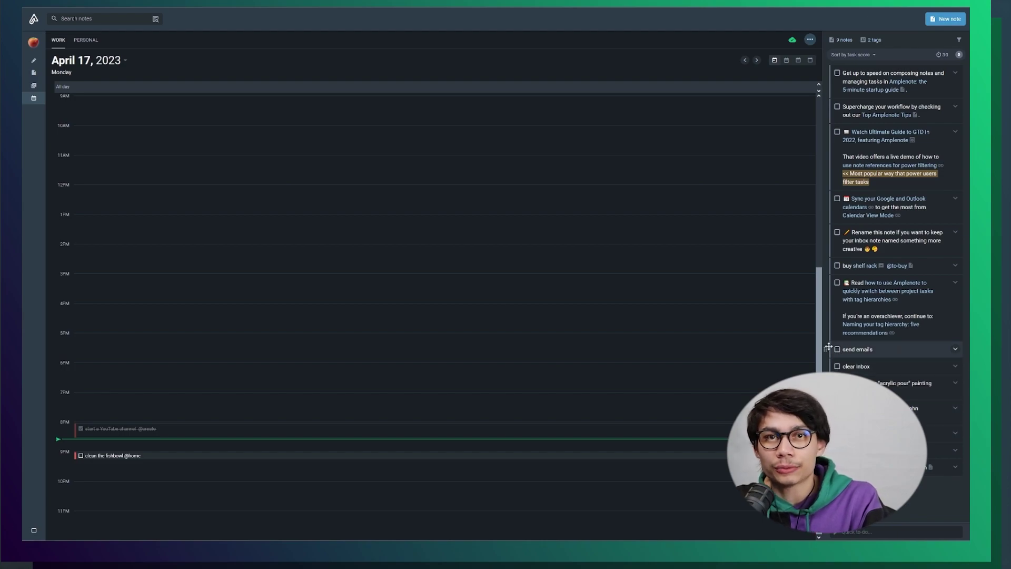
left_click_drag(828, 347, 147, 463)
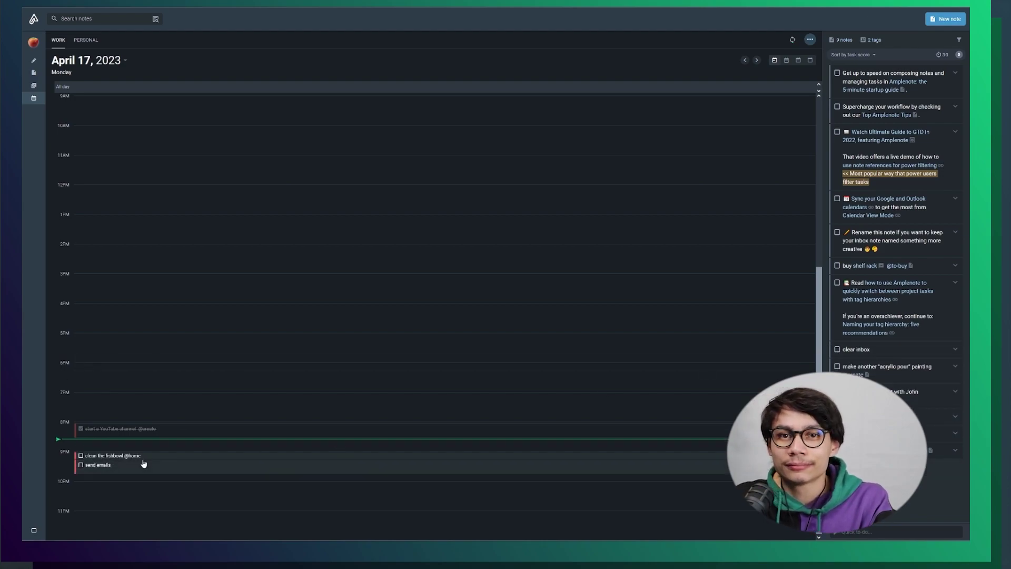
left_click_drag(856, 349, 160, 511)
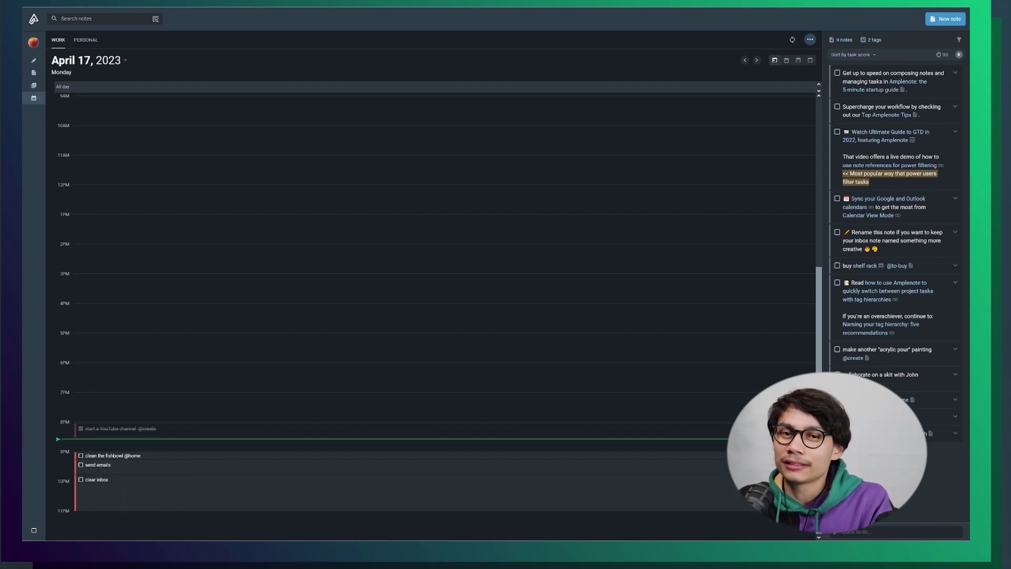